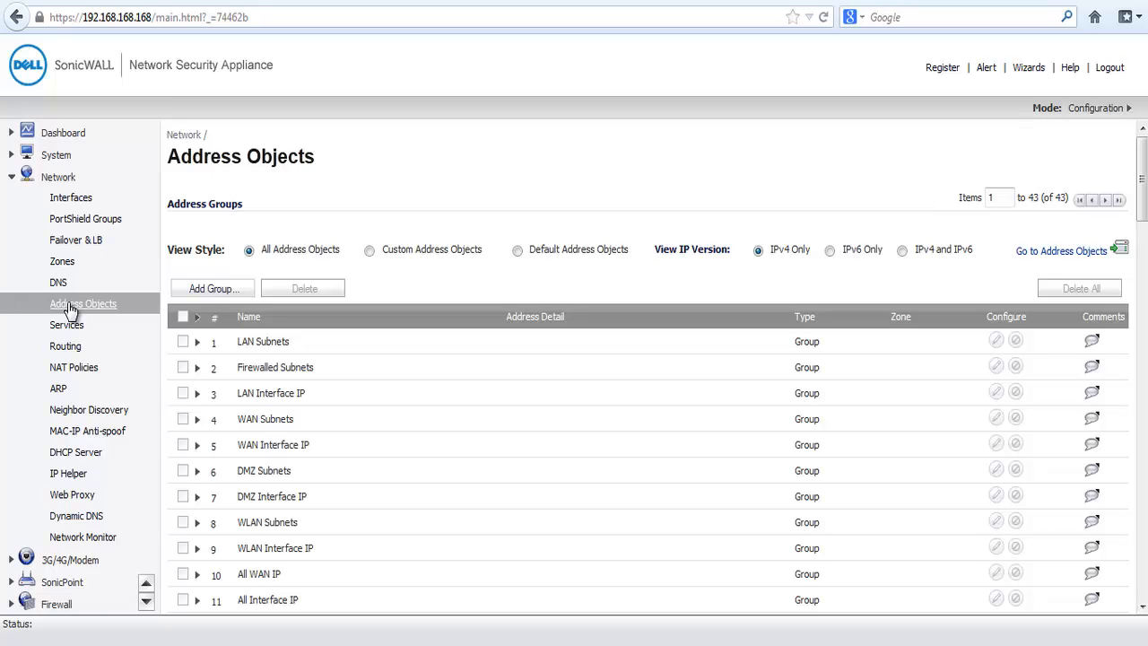
Step: Add a custom LAN host address object 'Web Server Private' at 192.168.168.100
click(370, 251)
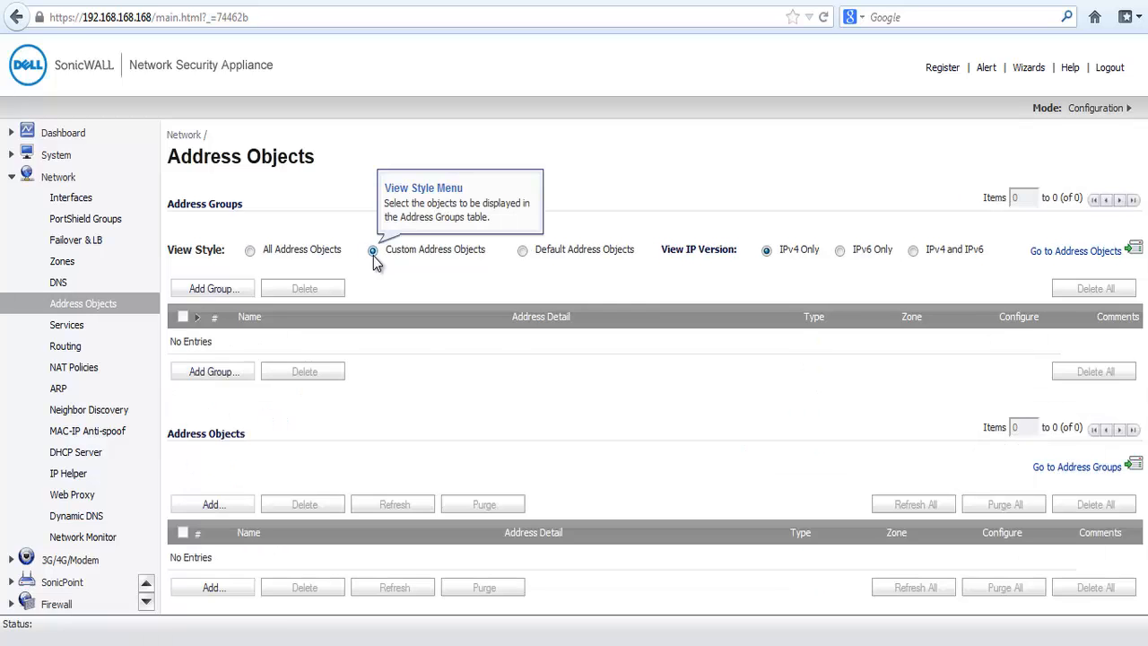
click(211, 588)
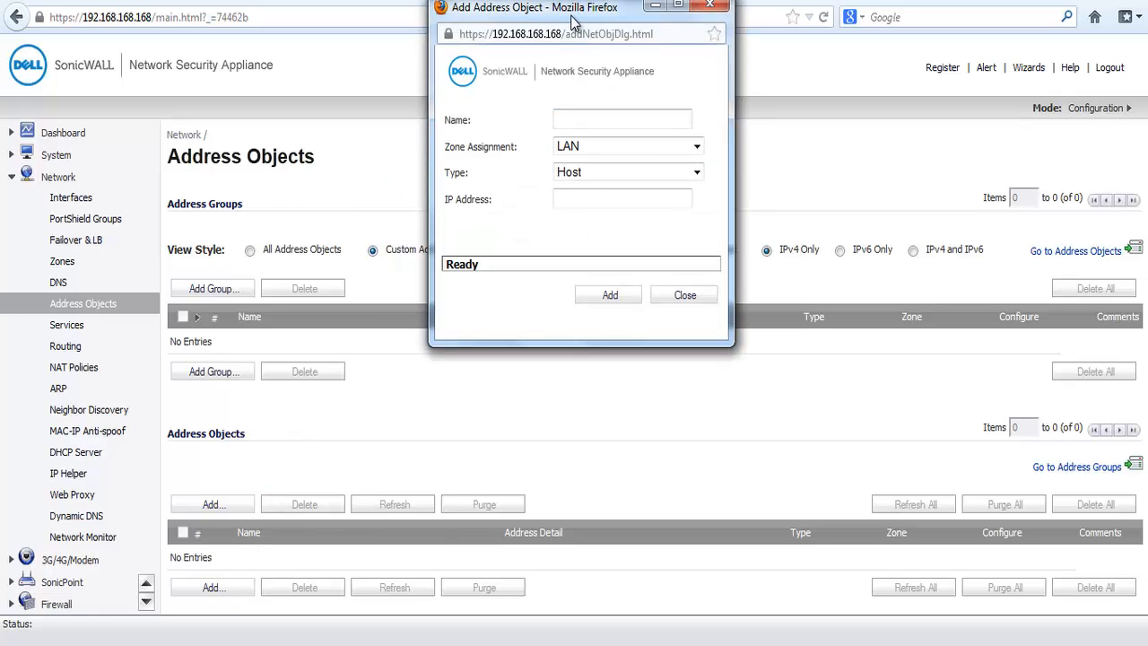
click(573, 195)
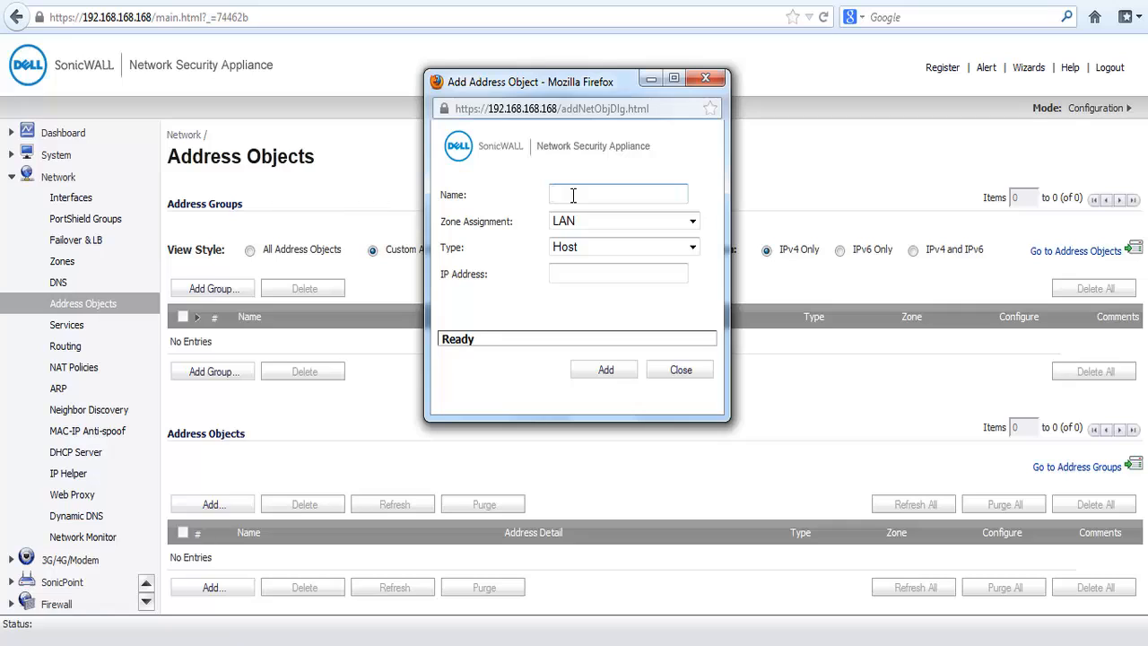
text(Web Server Private)
click(620, 222)
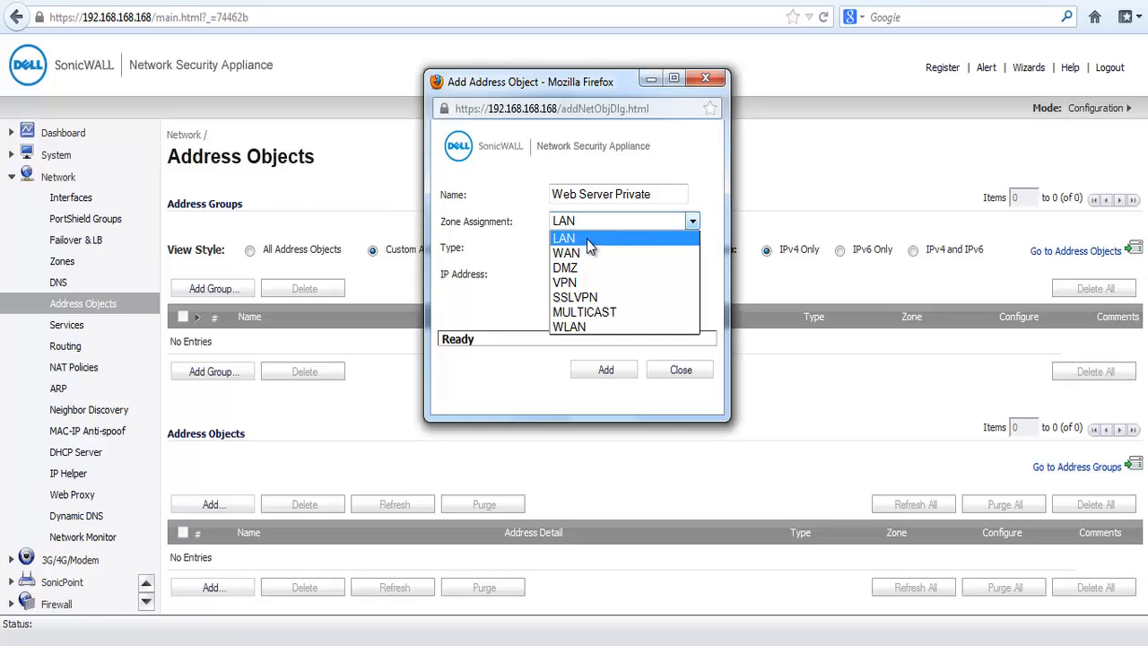
click(588, 239)
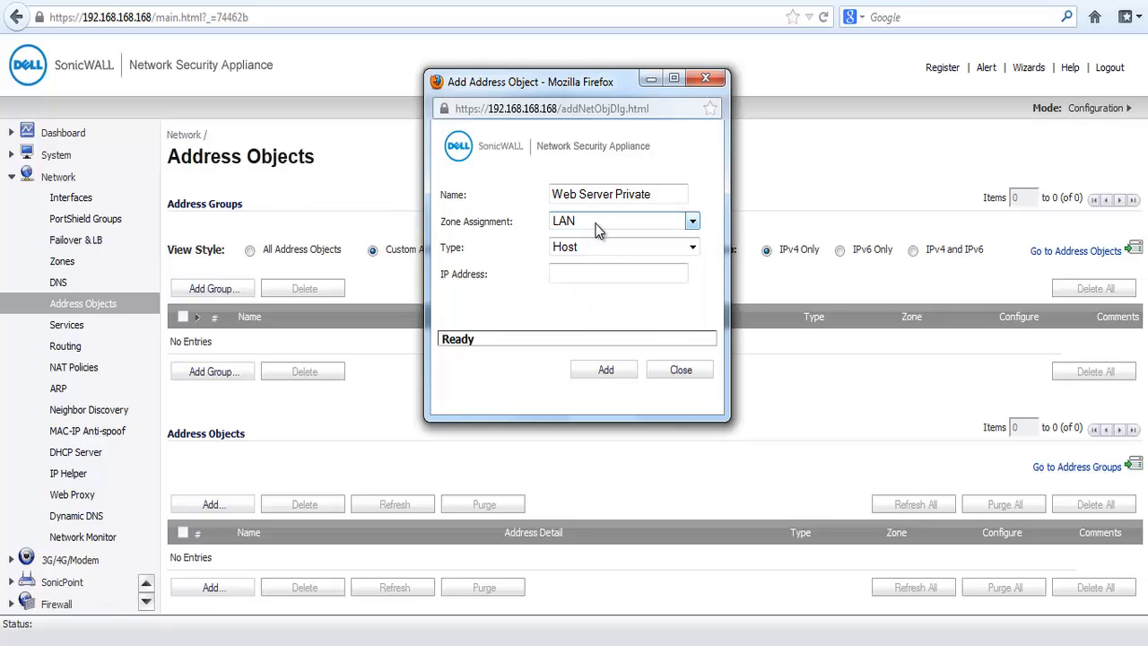
click(628, 257)
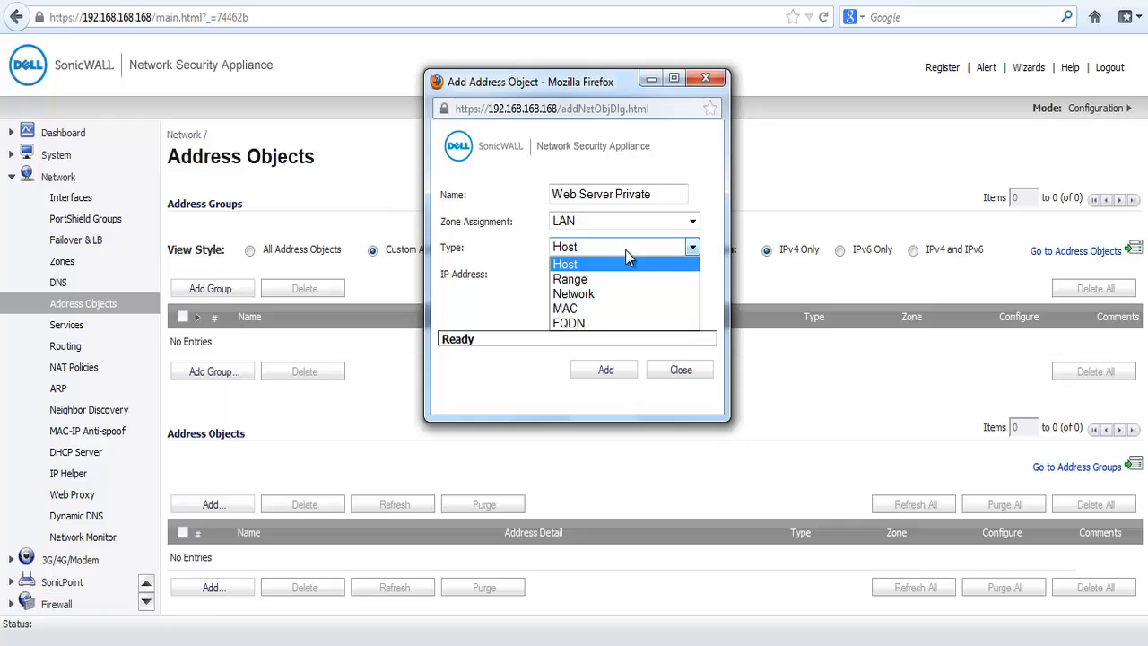
click(625, 270)
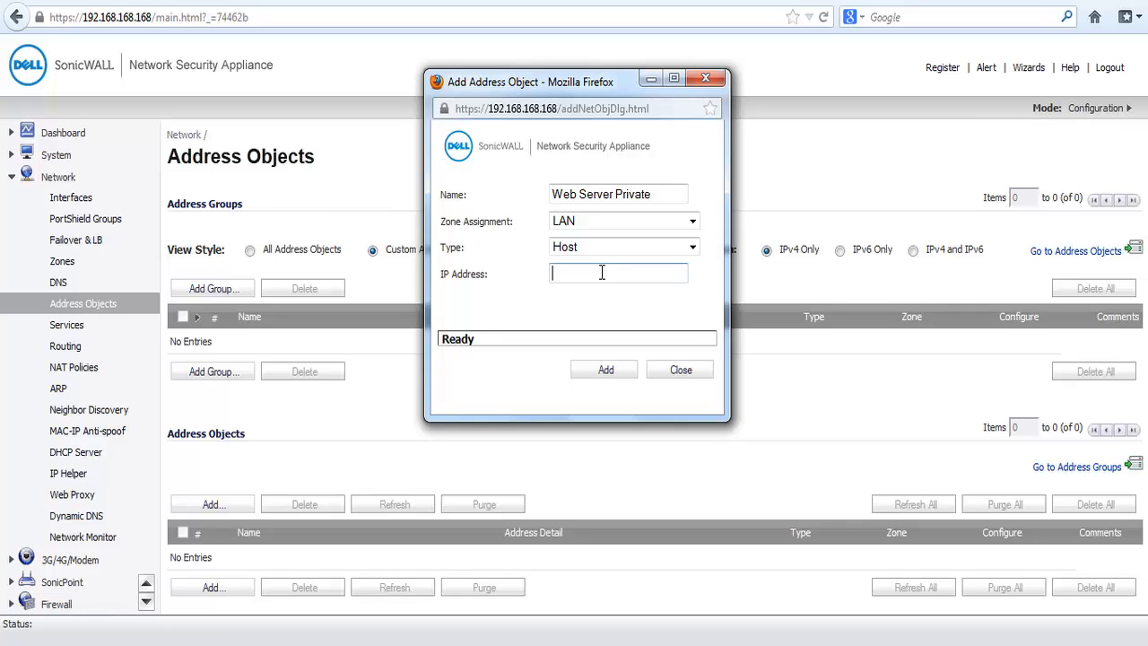
text(192.168.168.100)
click(608, 370)
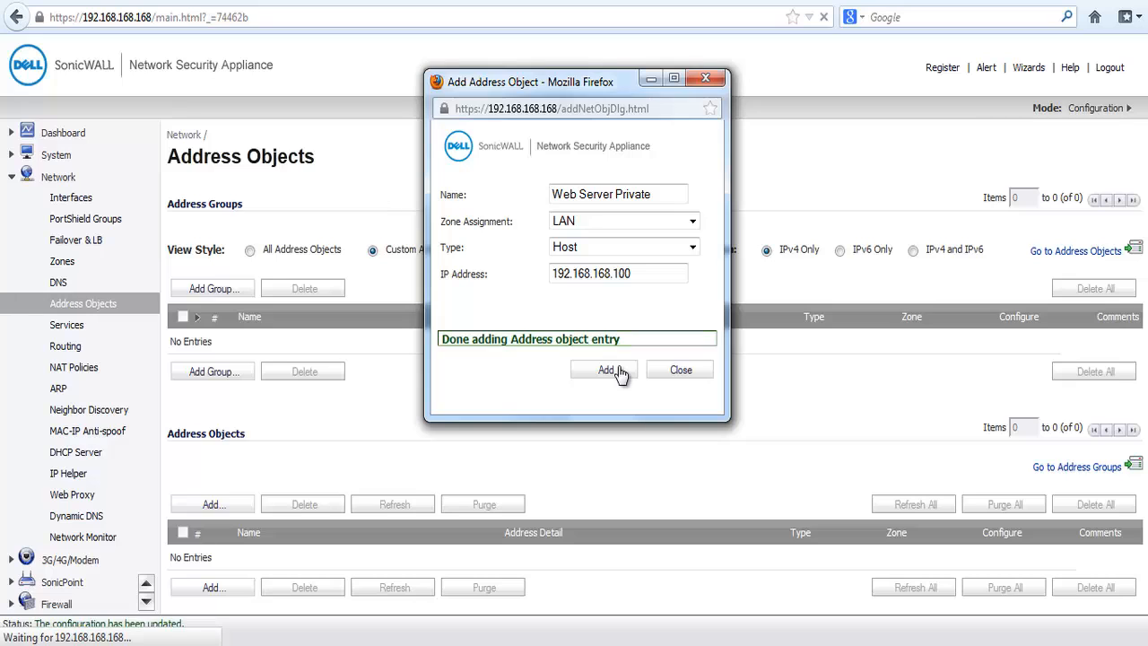
Step: Find the X1 IP entry among the default address objects, then go to Firewall Access Rules
click(679, 372)
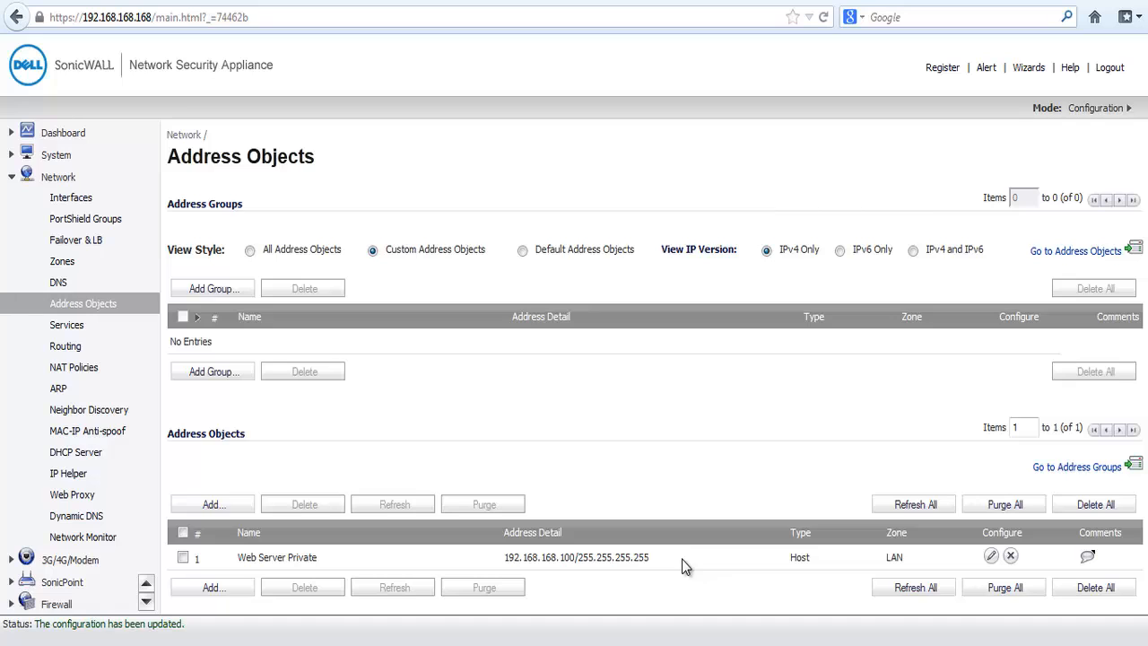
click(522, 251)
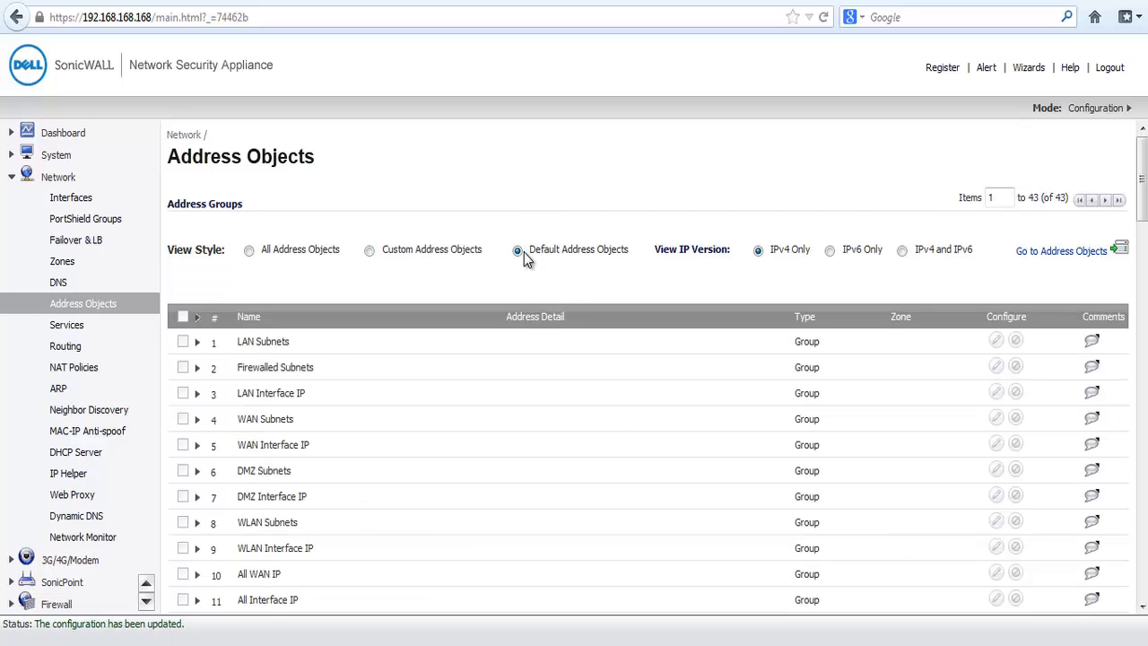
drag(1142, 175, 1143, 446)
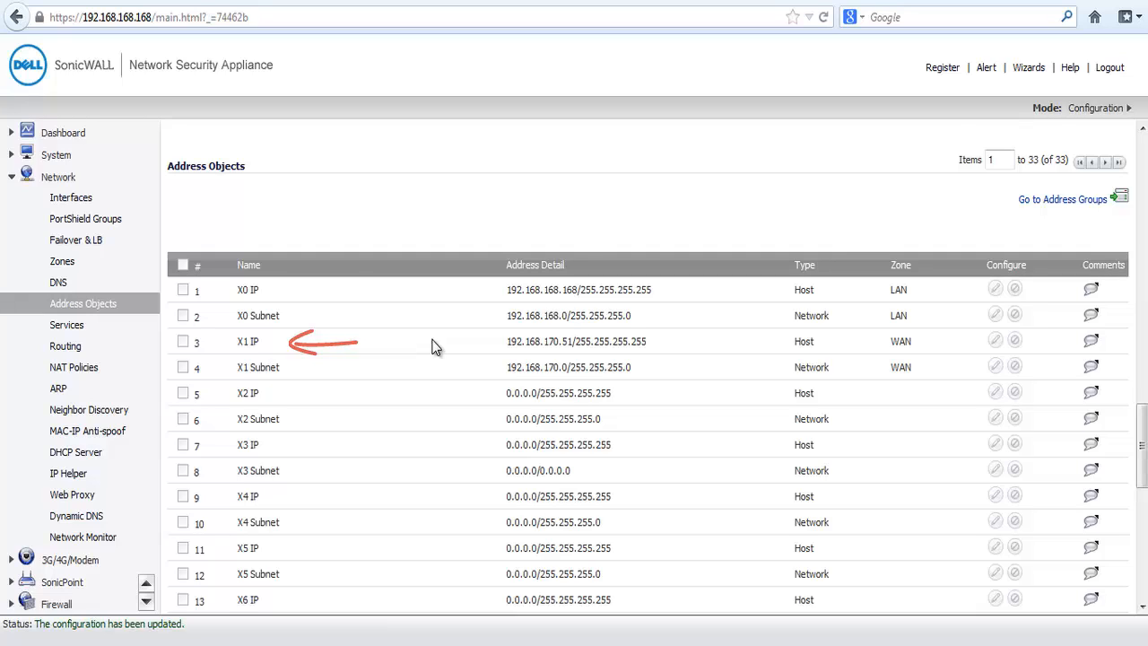
scroll(428, 332, down, 1)
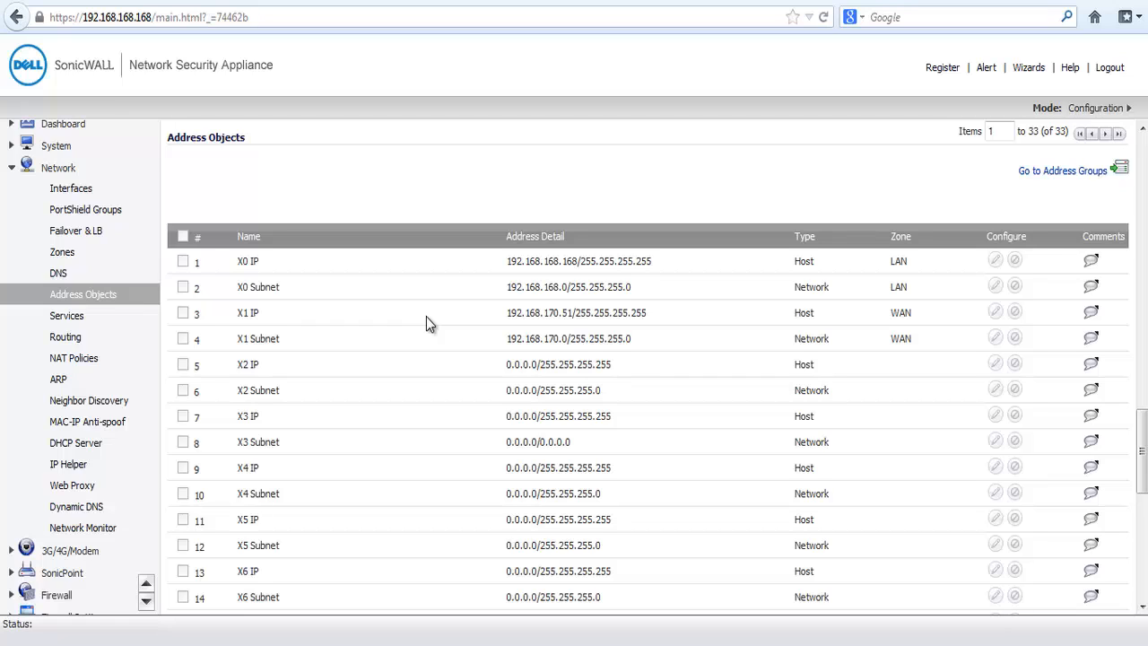
click(57, 598)
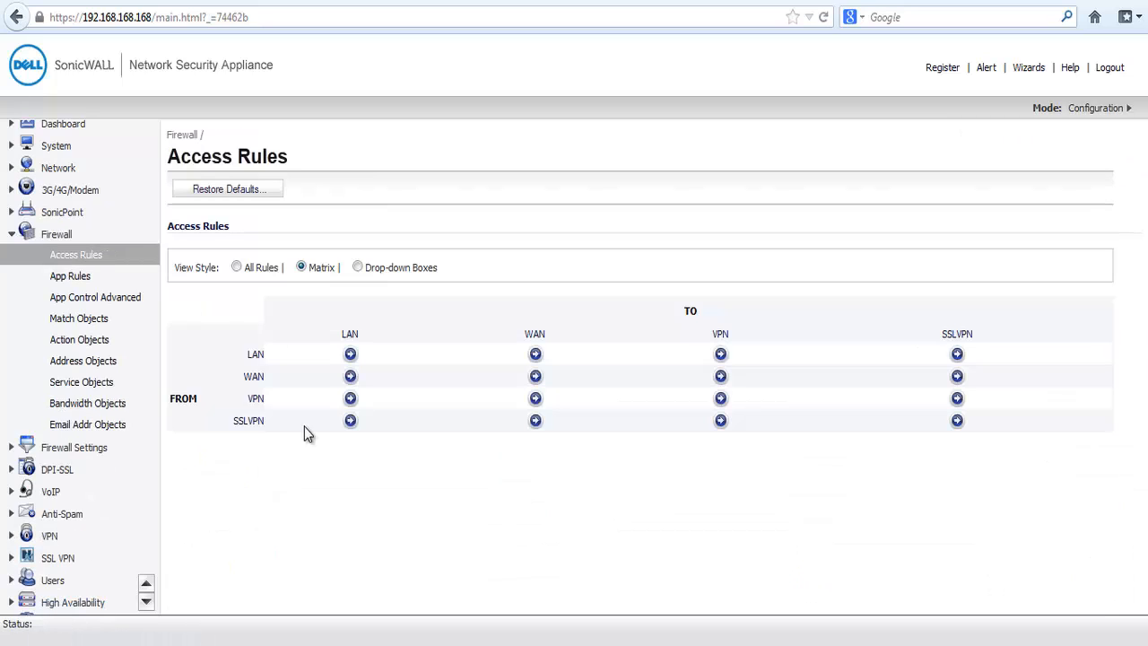
Step: Show the WAN > LAN rules from the matrix and begin adding a new rule there
click(351, 378)
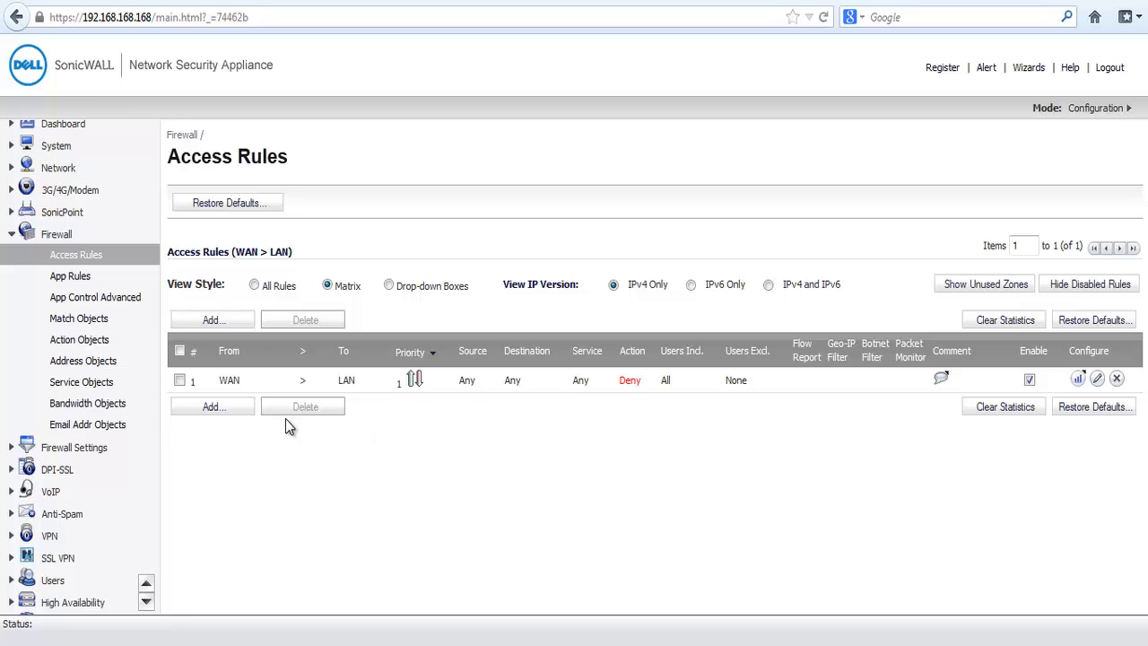
click(239, 415)
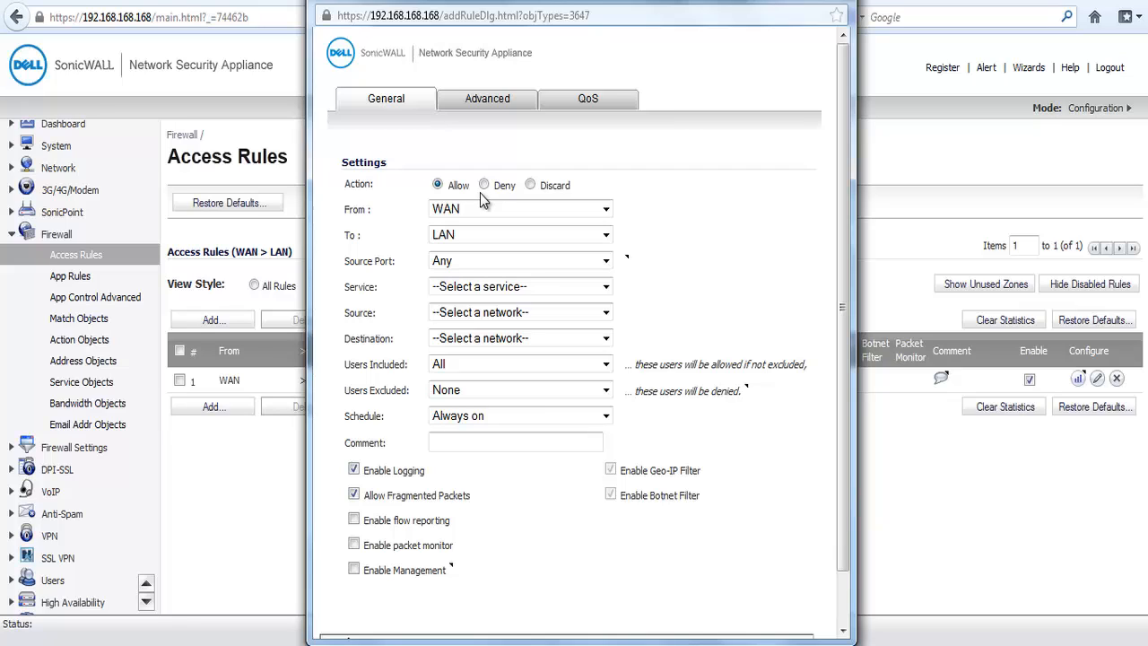
Step: Add an Allow rule for HTTP with source Any and destination X1 IP, then close the dialog
click(510, 263)
click(505, 280)
click(606, 288)
drag(610, 323, 612, 386)
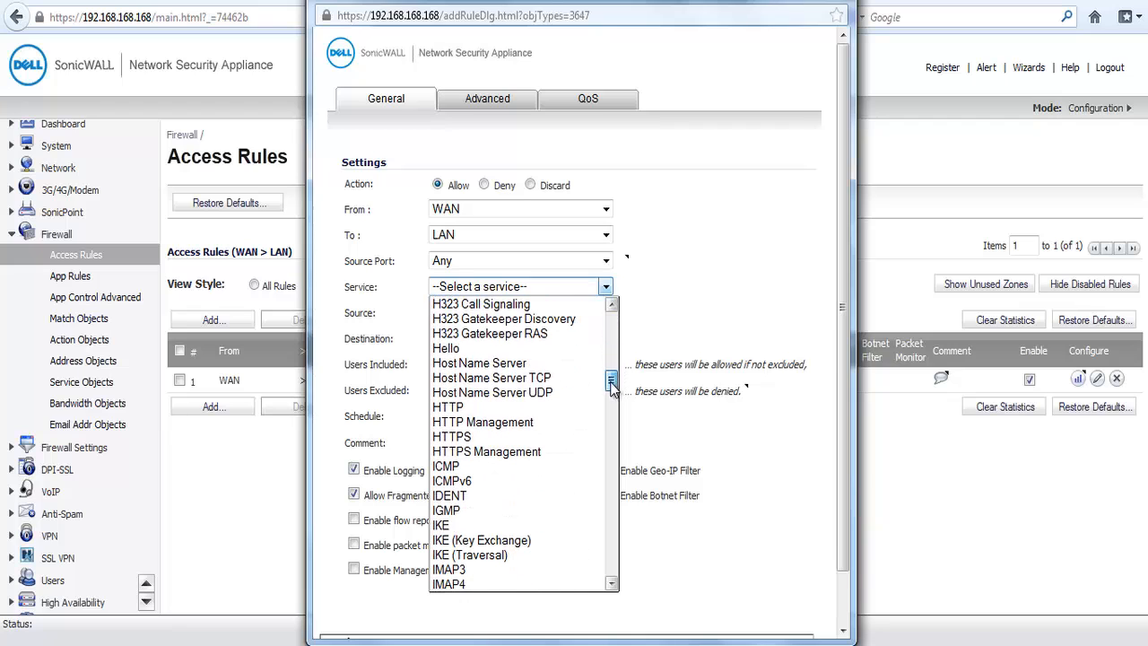
click(502, 410)
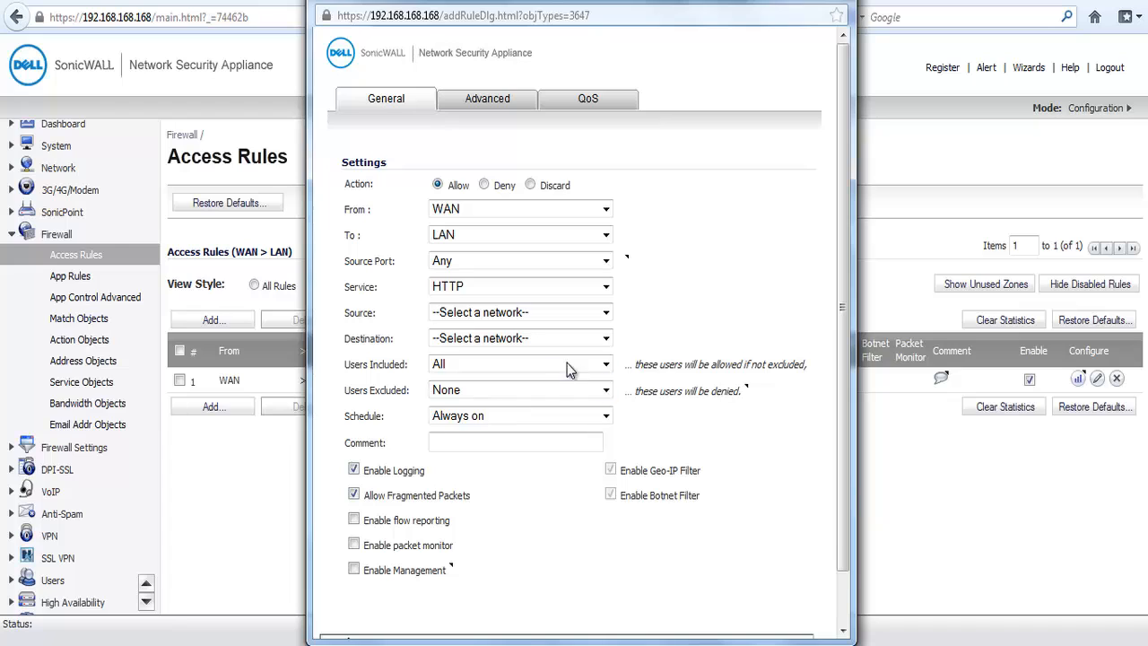
click(607, 312)
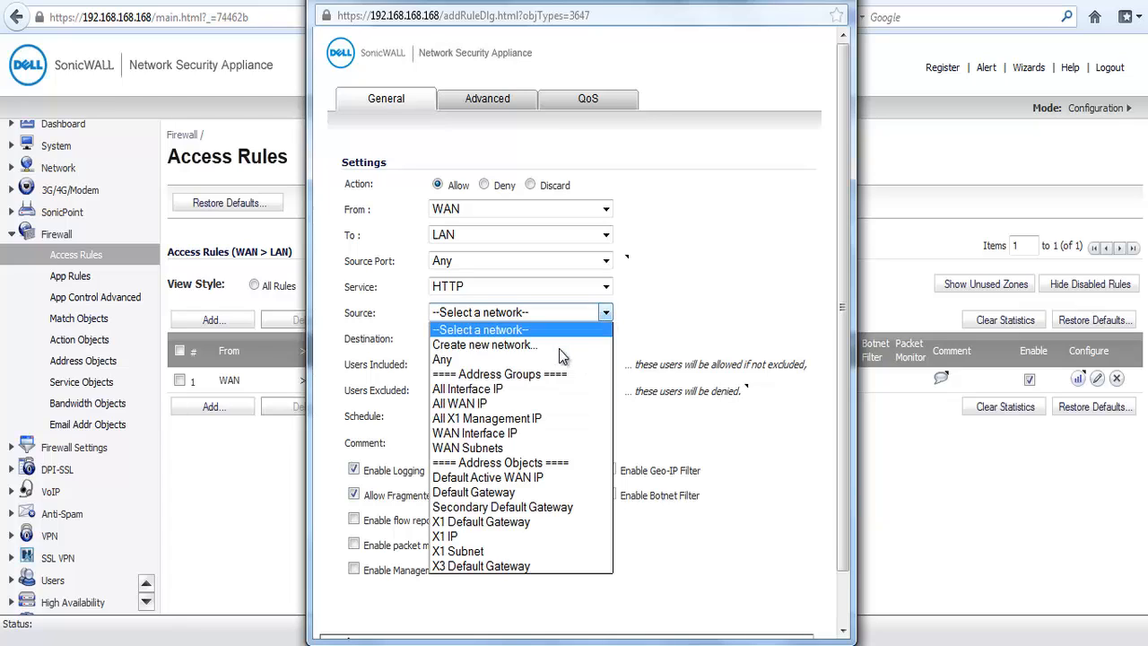
click(549, 361)
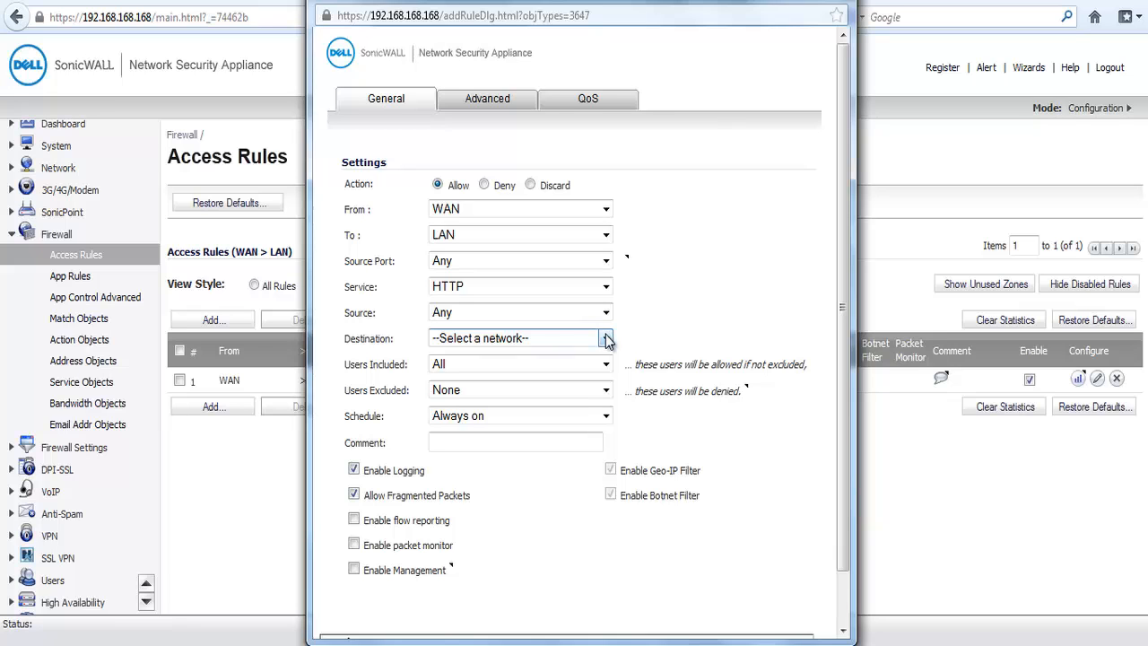
click(607, 338)
drag(659, 379, 664, 576)
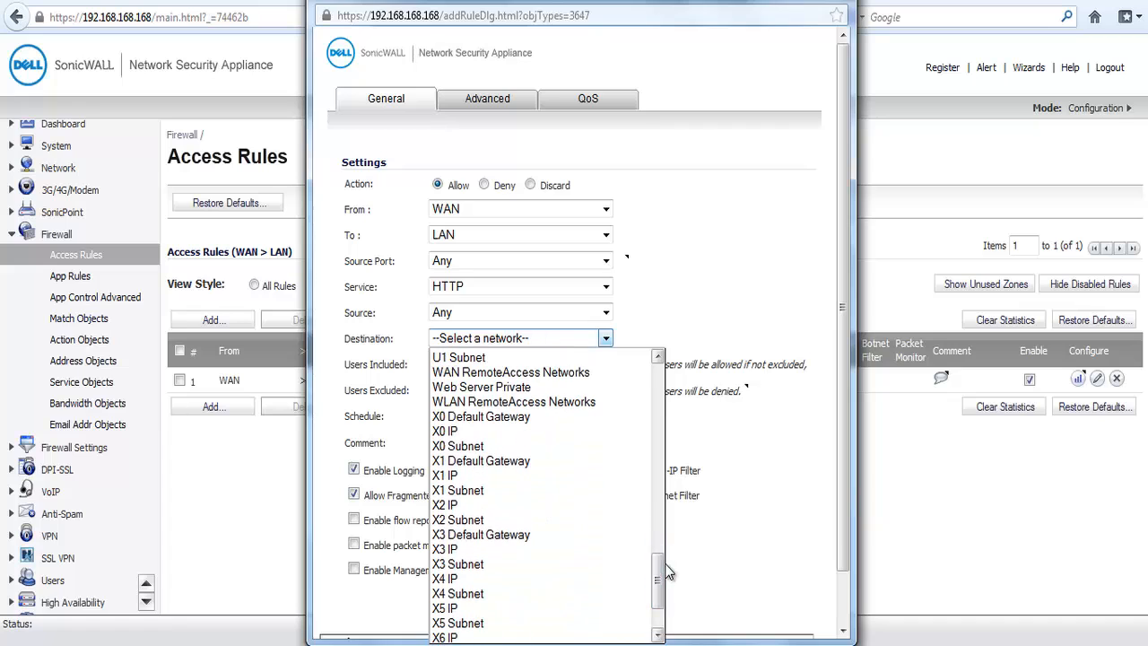
click(529, 475)
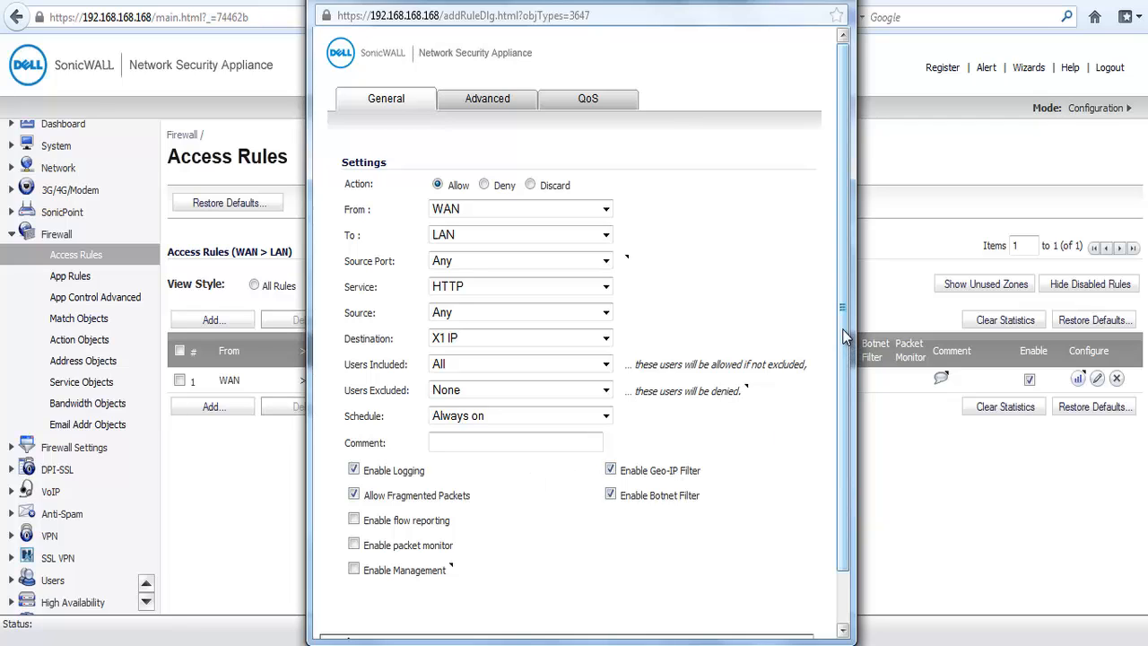
drag(847, 335, 843, 442)
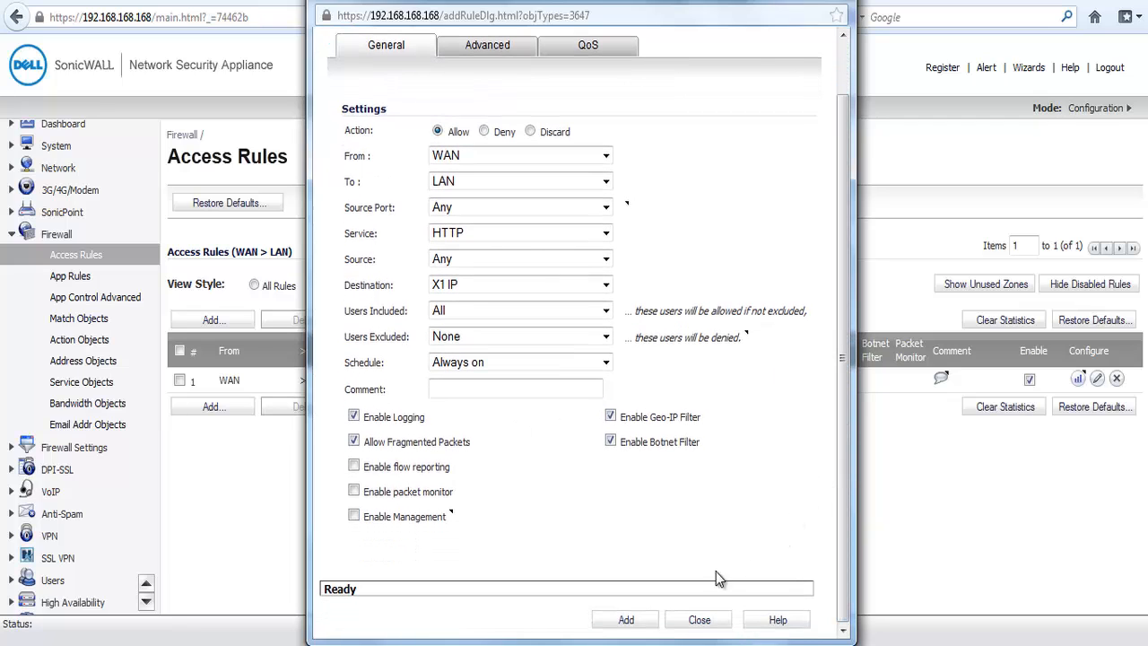
click(627, 621)
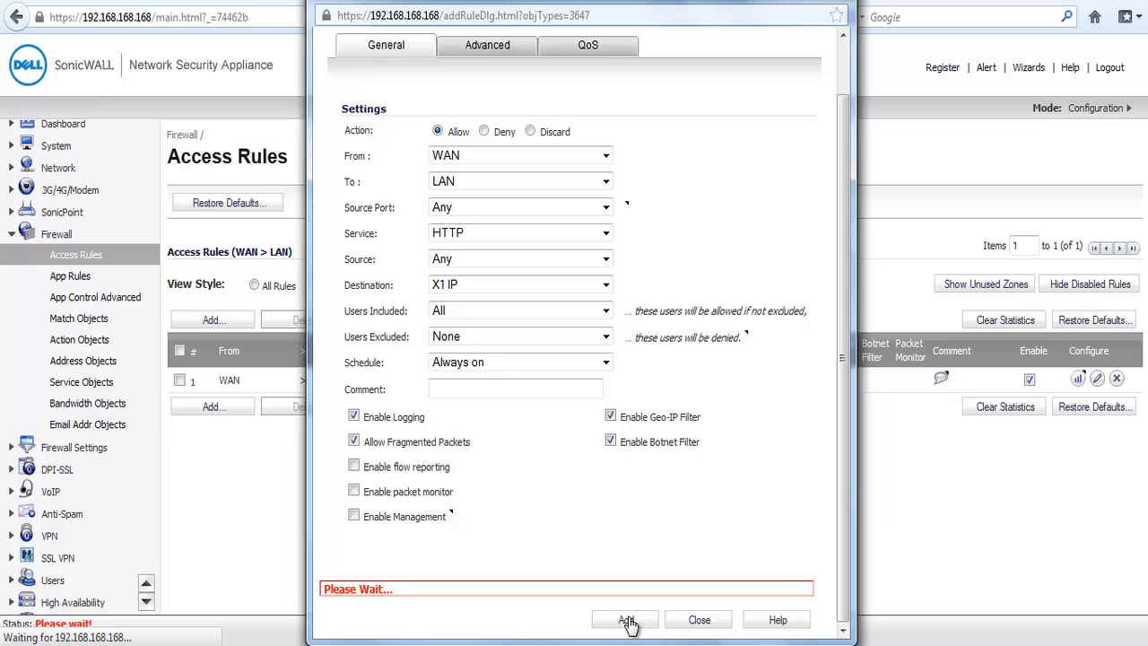
click(704, 622)
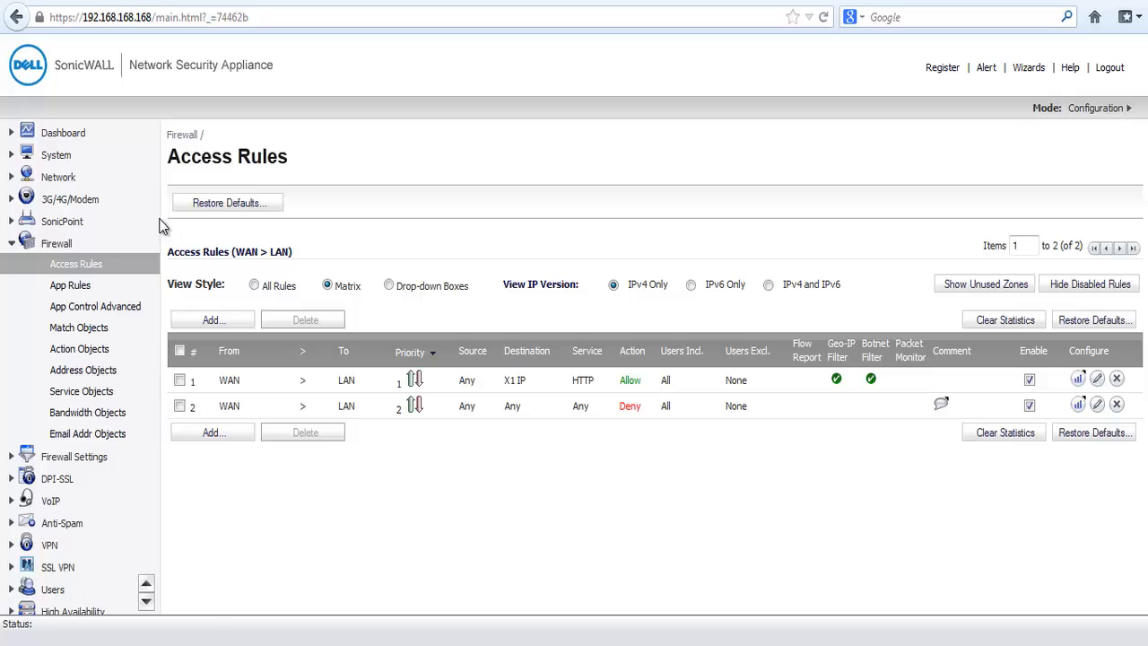
Step: Go to Network > NAT Policies
click(58, 176)
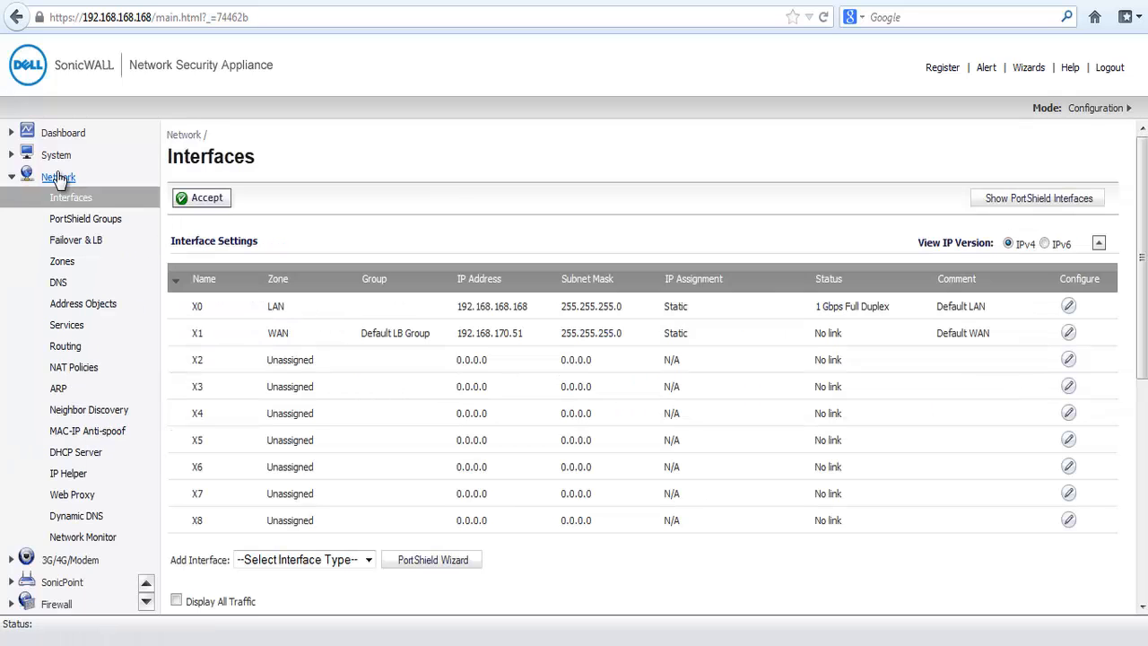
click(76, 368)
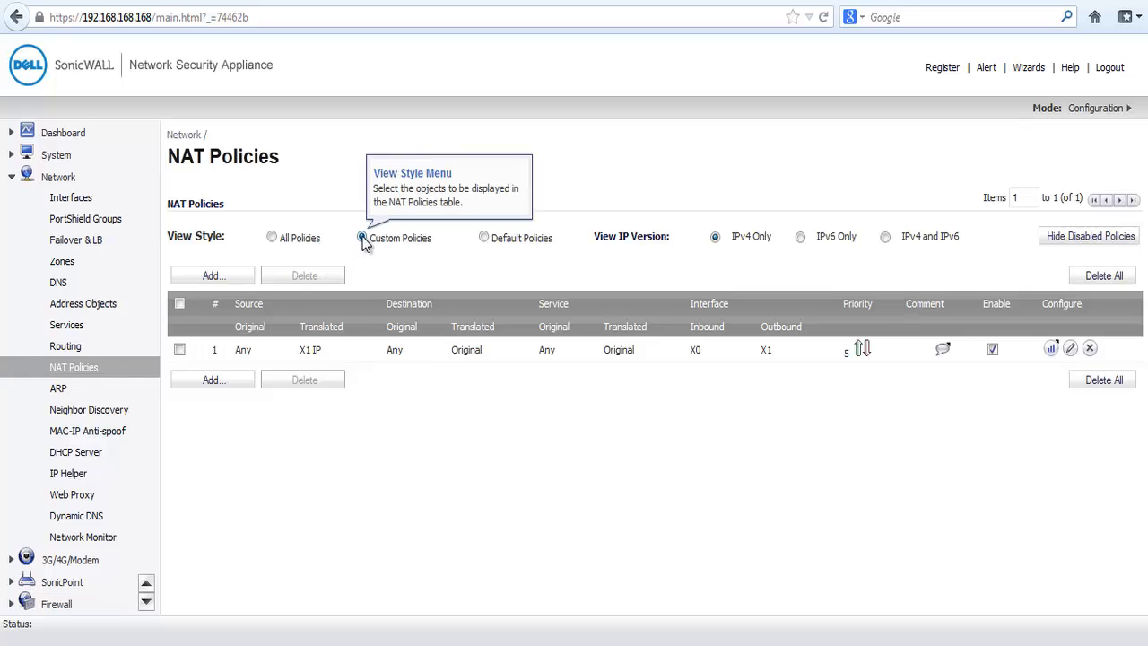
Step: Start a NAT policy: source Any kept Original, destination X1 IP translated to Web Server Private
click(230, 383)
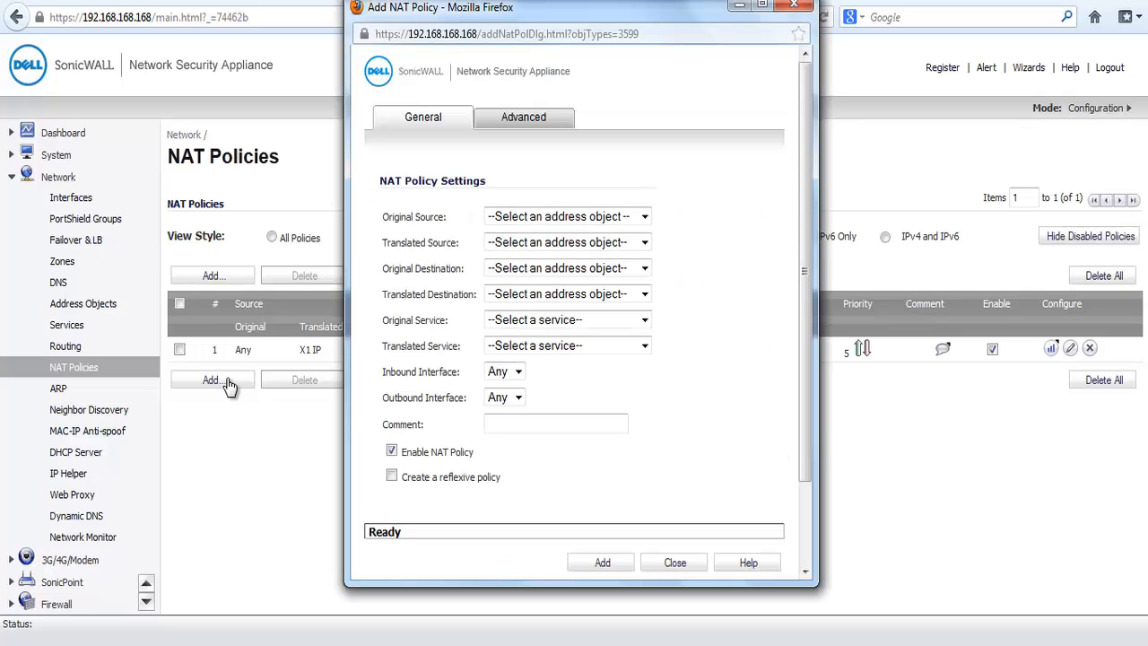
click(644, 219)
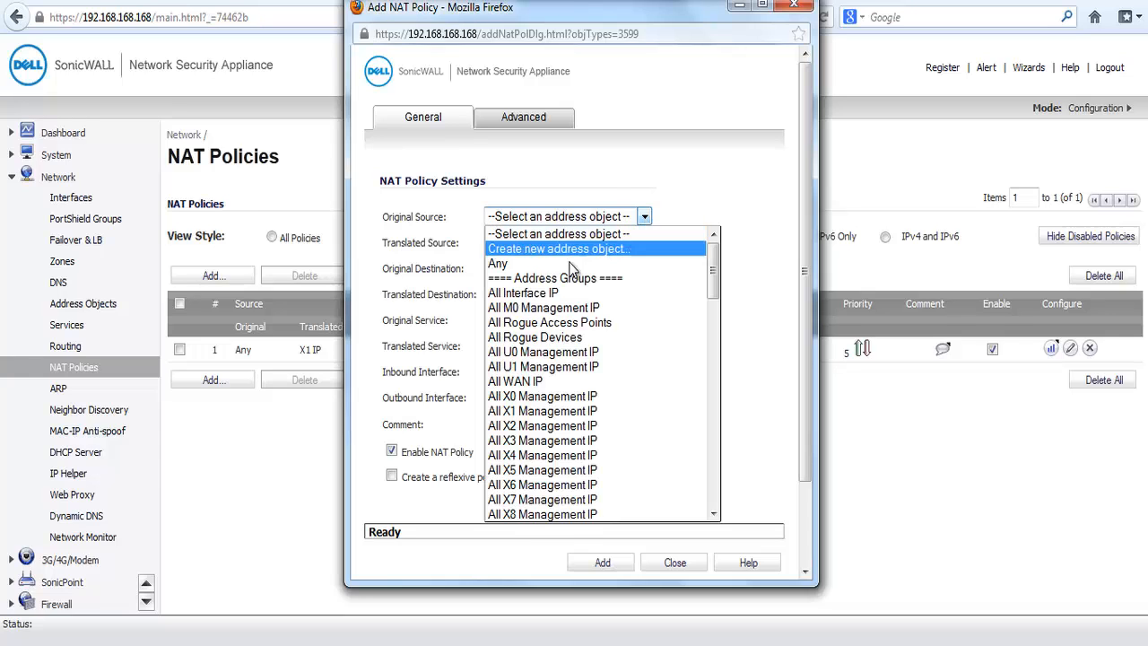
click(570, 262)
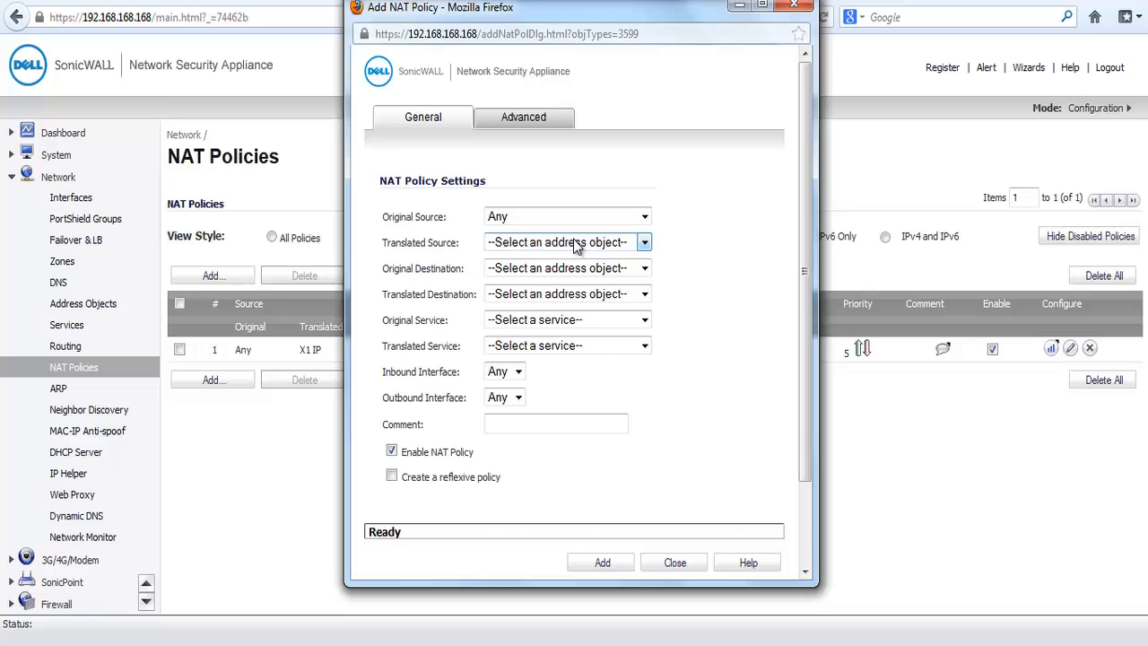
click(575, 247)
click(558, 290)
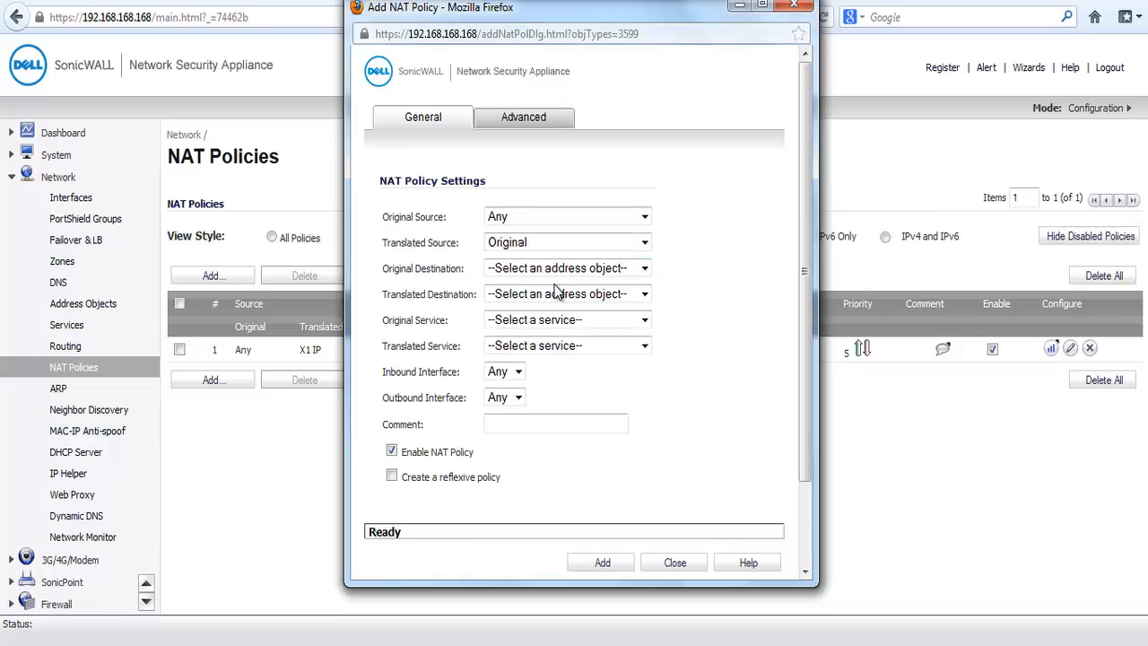
click(645, 268)
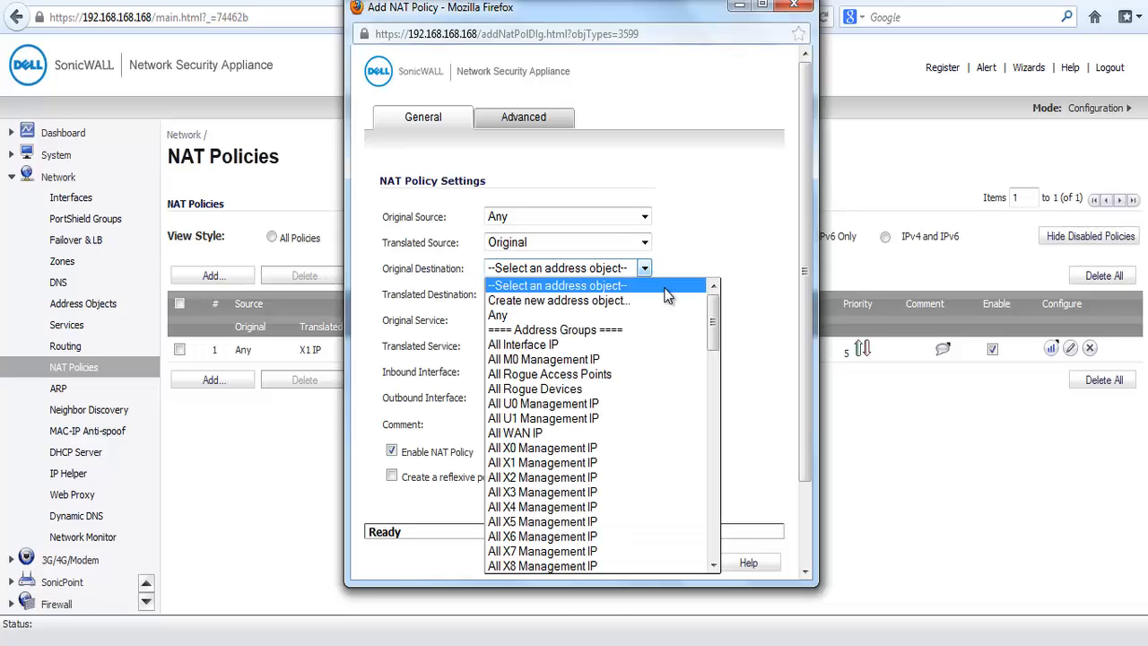
drag(715, 312, 737, 483)
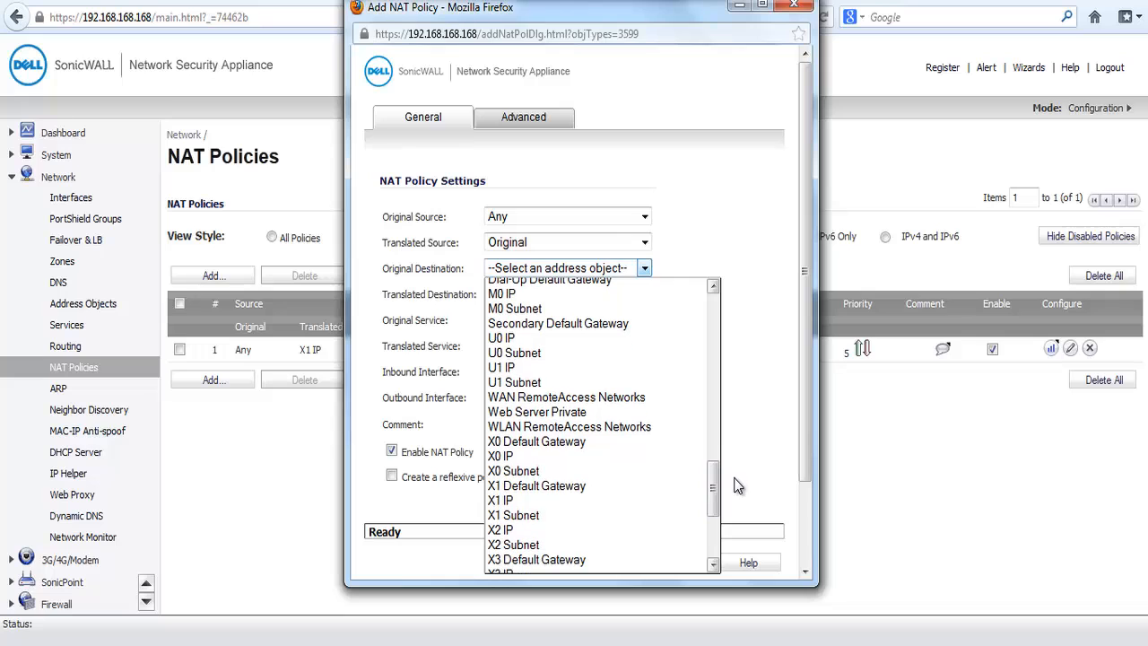
click(597, 500)
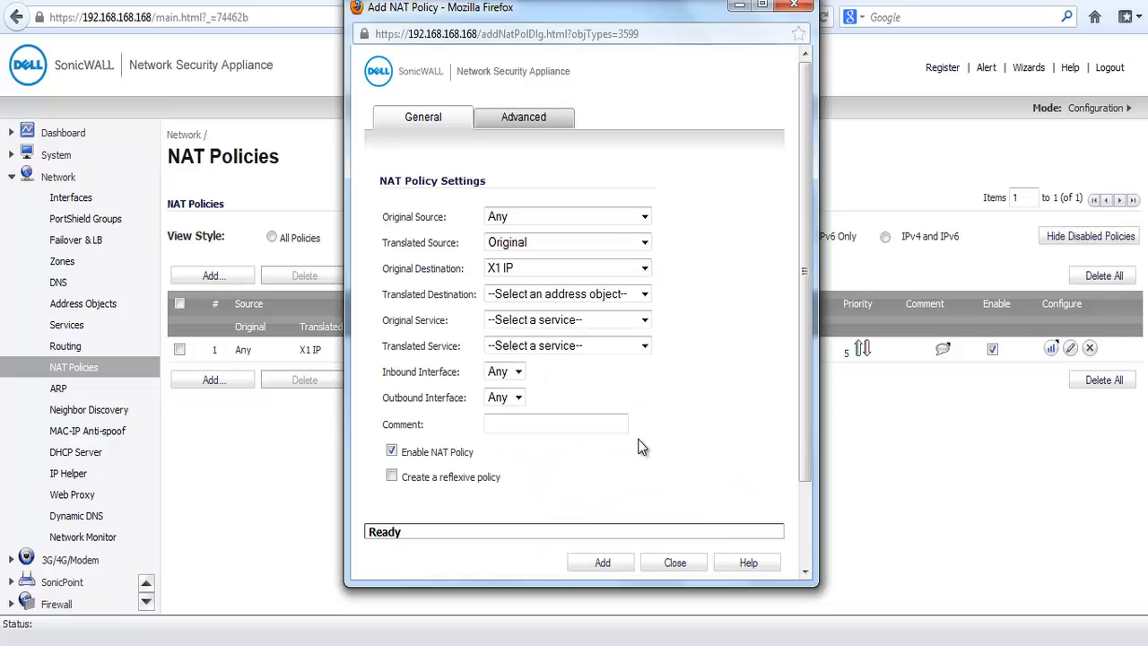
click(645, 294)
drag(715, 340, 728, 503)
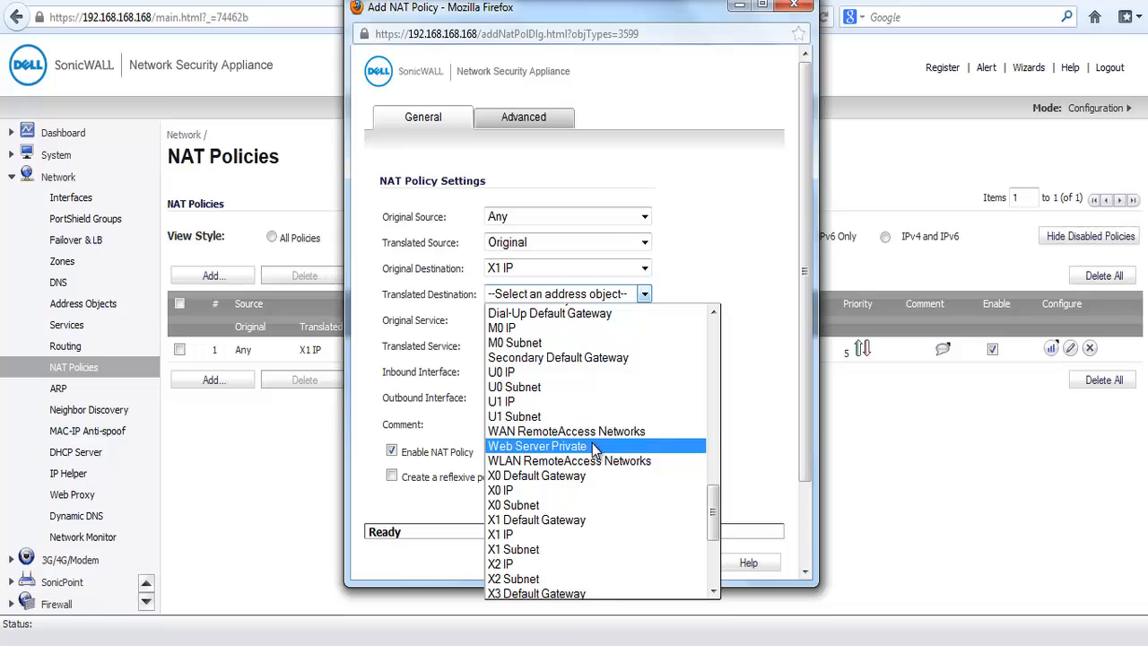
click(594, 446)
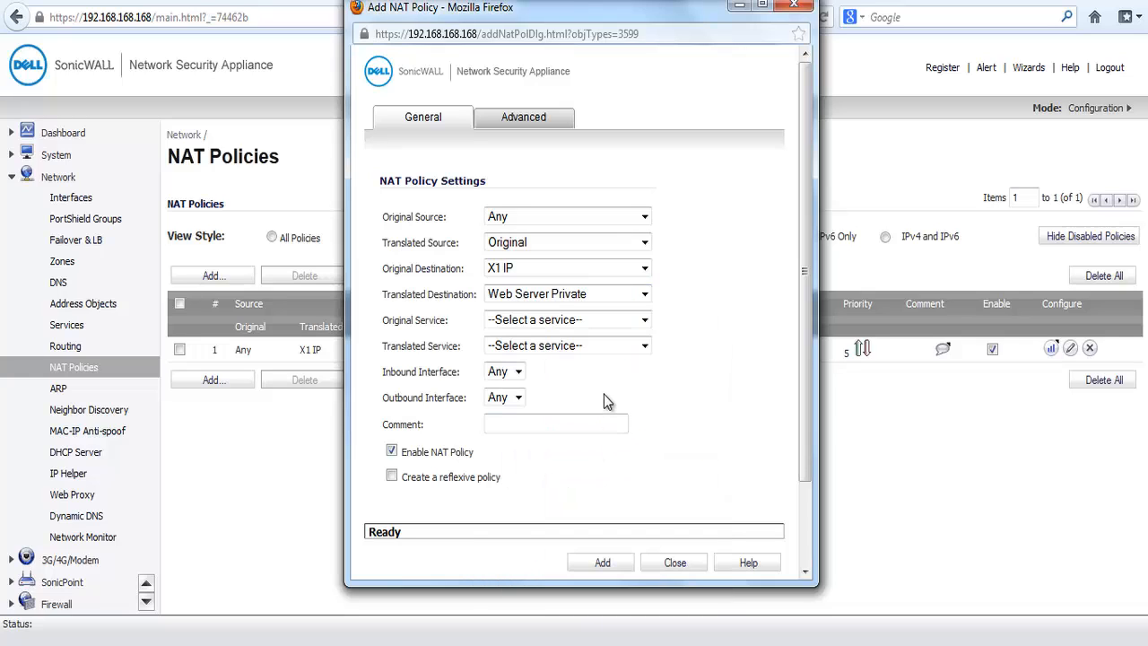
Step: Set original service HTTP, translated service Original, inbound interface X1, then add the policy and close
click(643, 320)
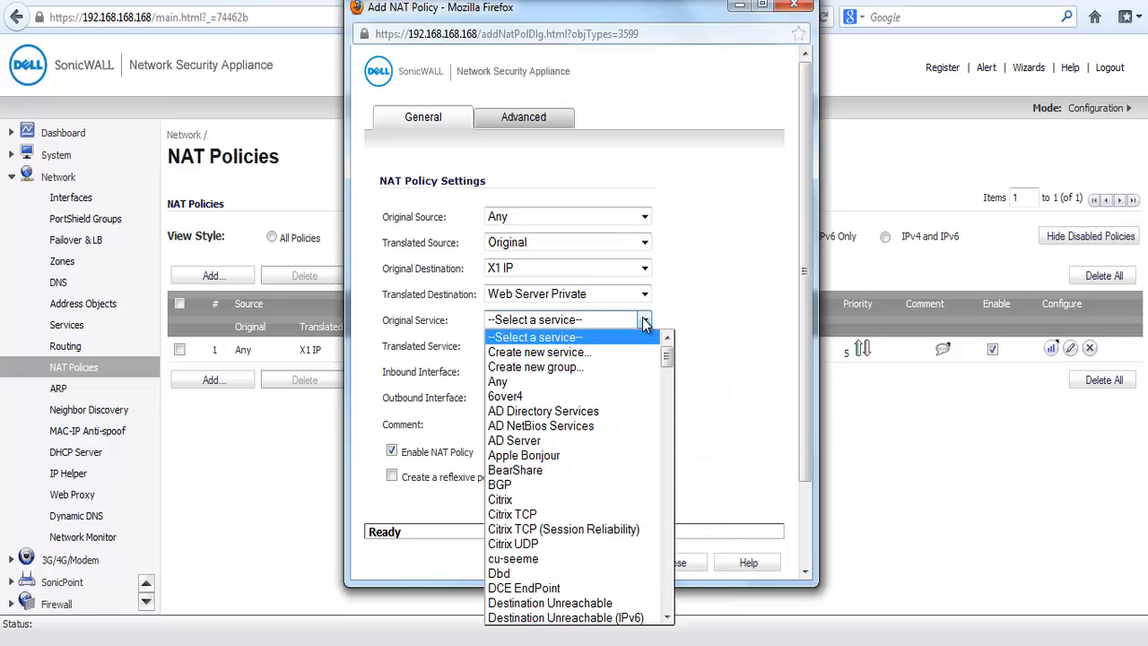
drag(666, 357, 668, 411)
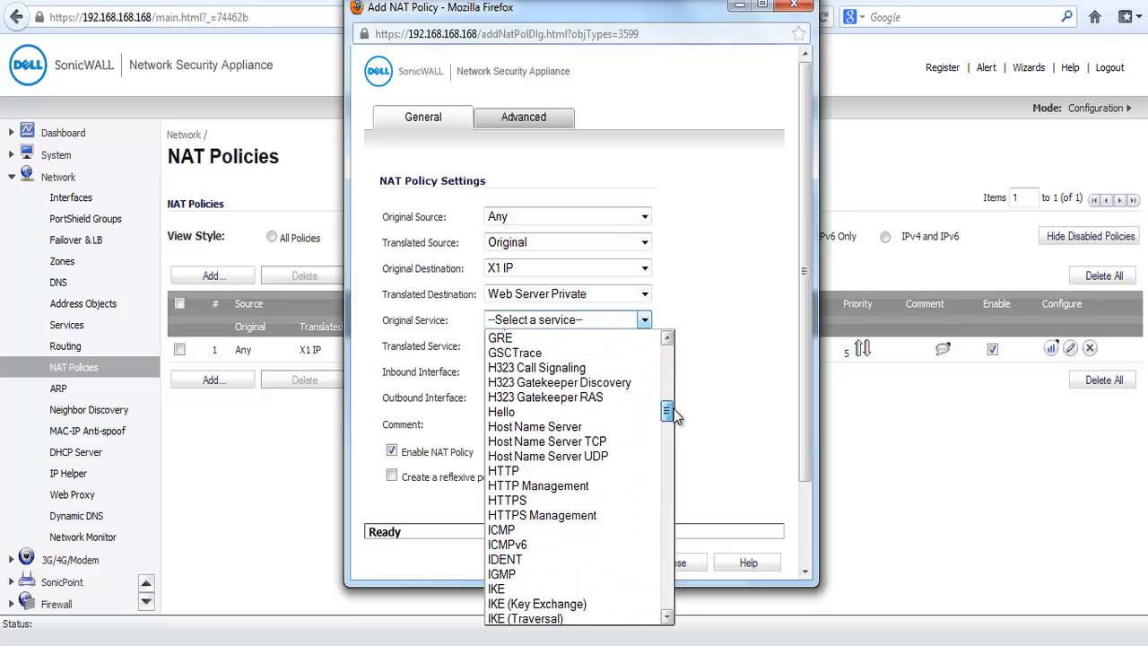
click(601, 470)
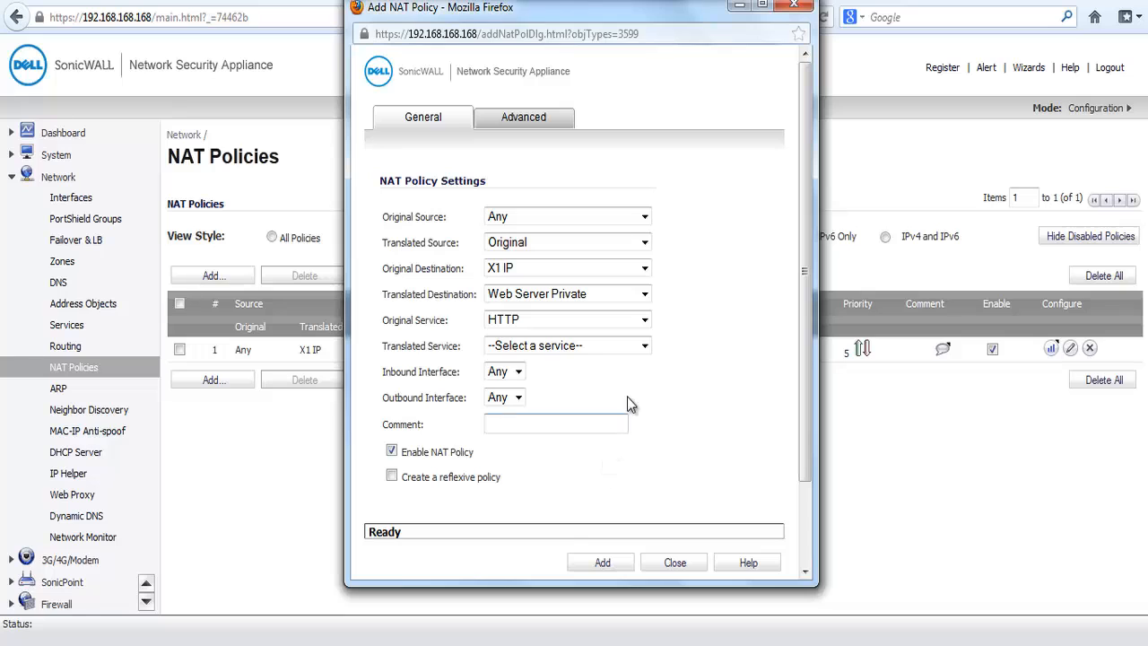
click(645, 348)
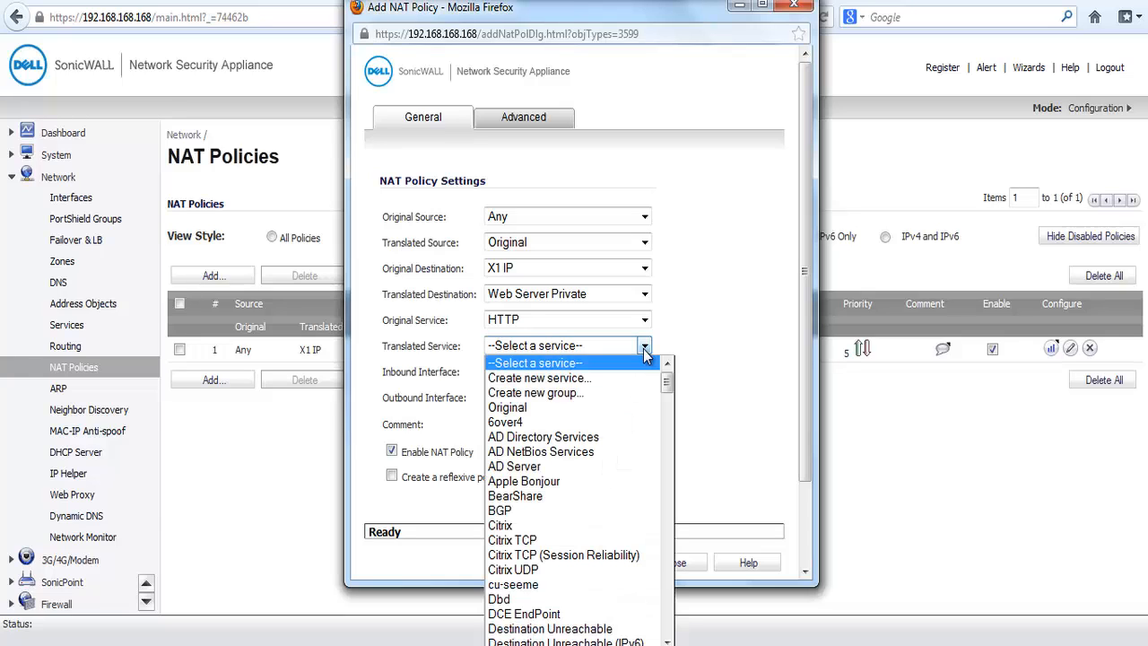
click(552, 409)
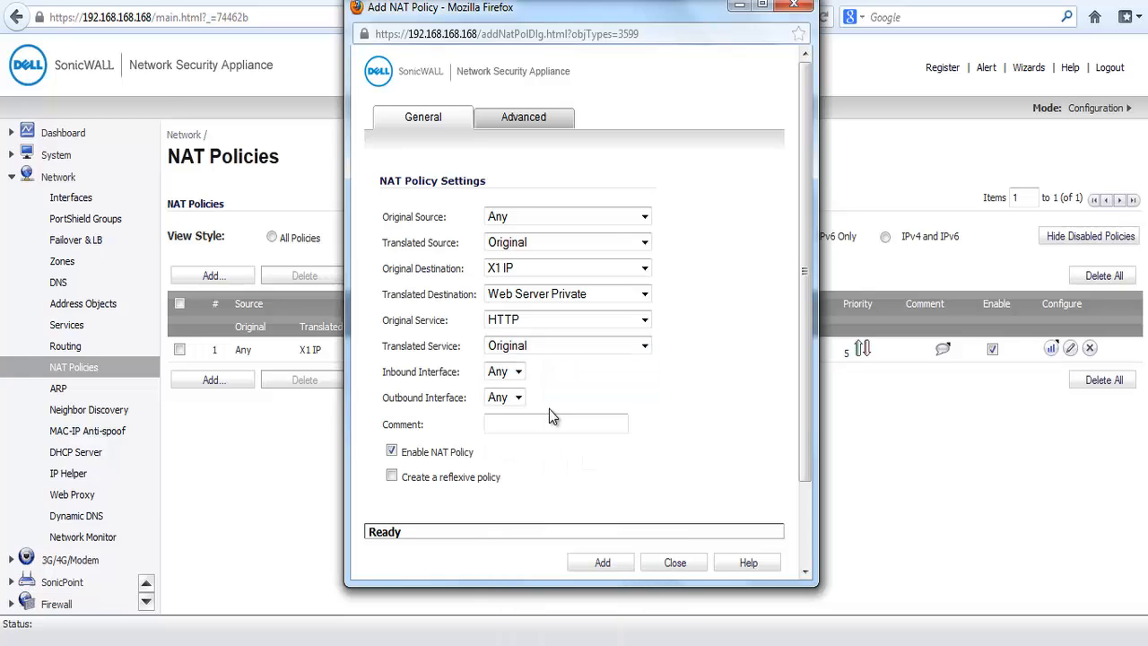
click(519, 372)
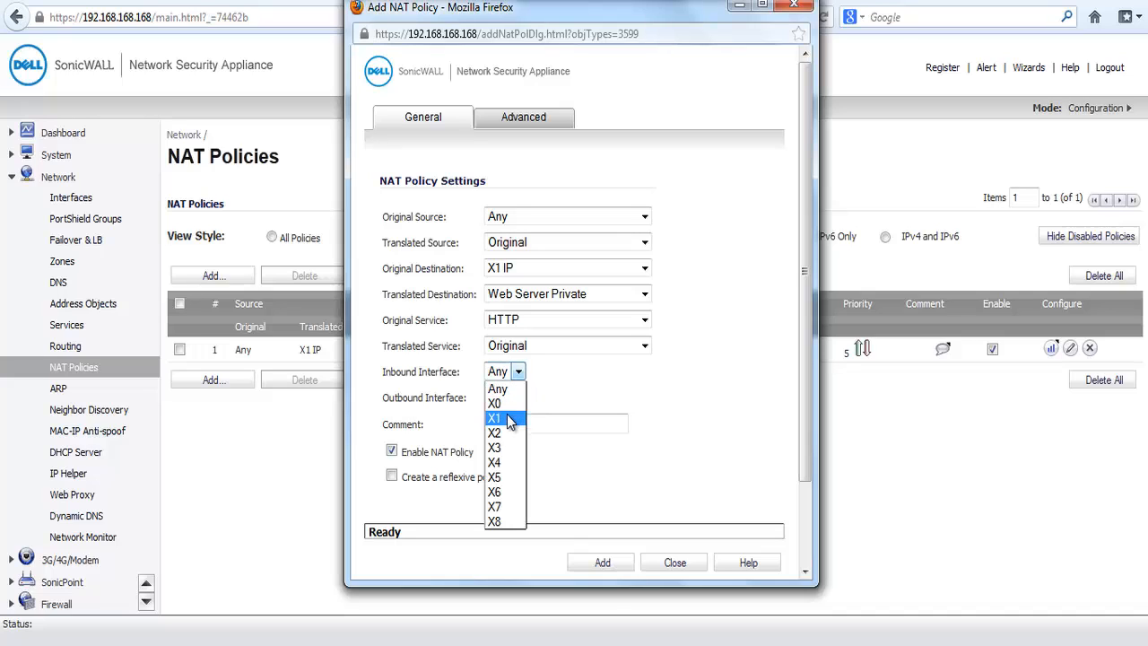
click(517, 416)
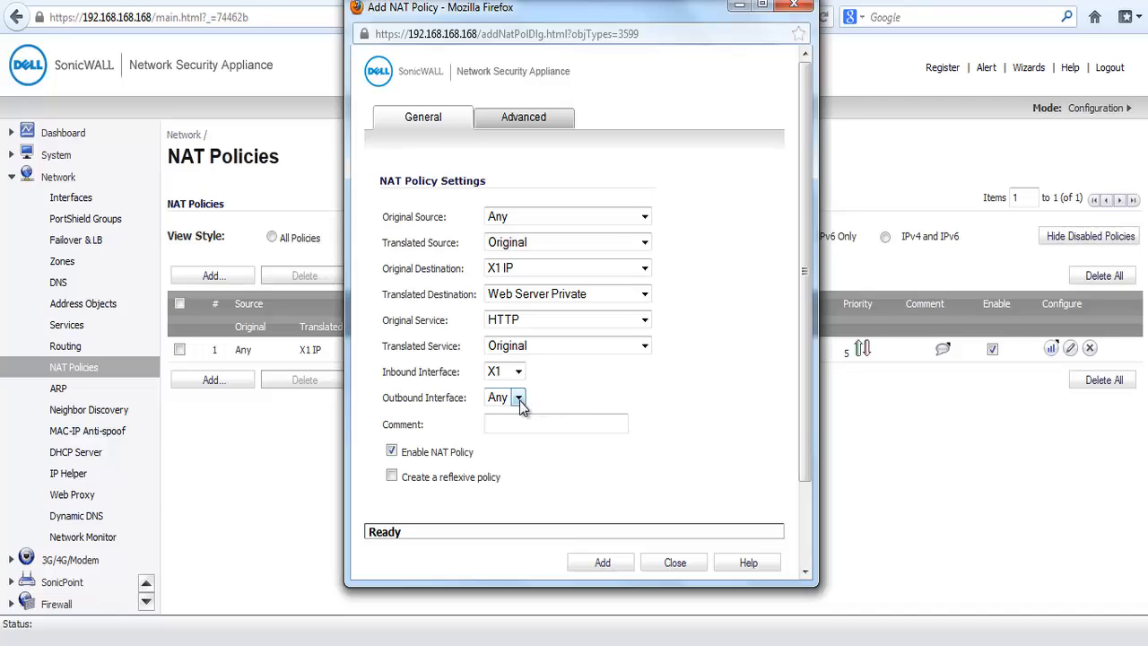
click(515, 422)
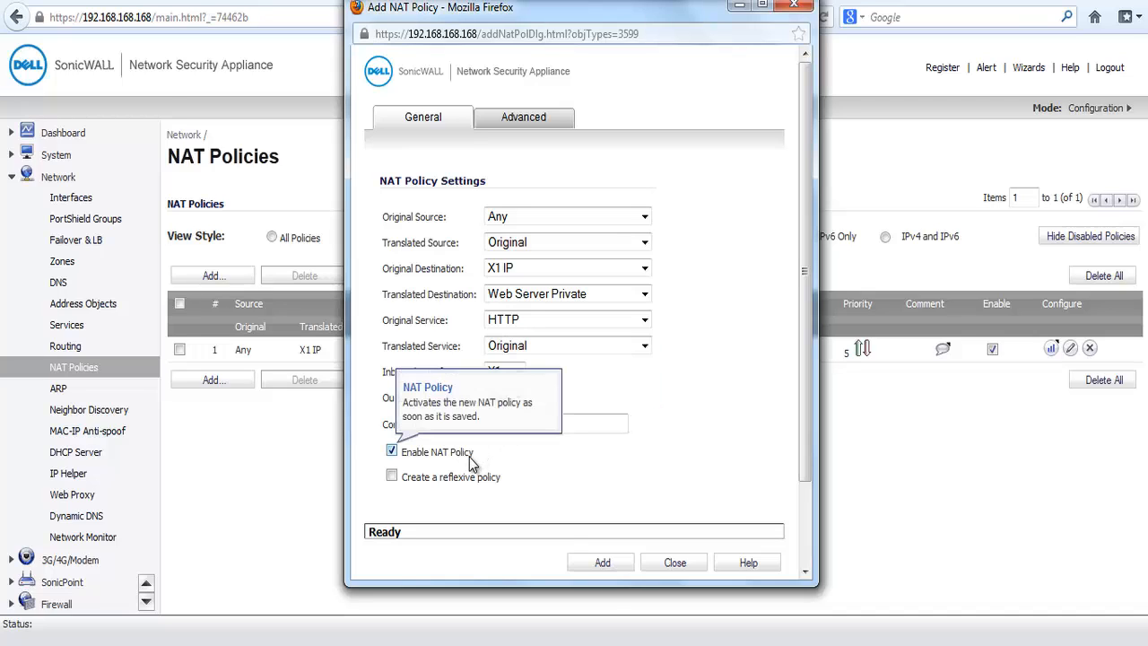
click(602, 563)
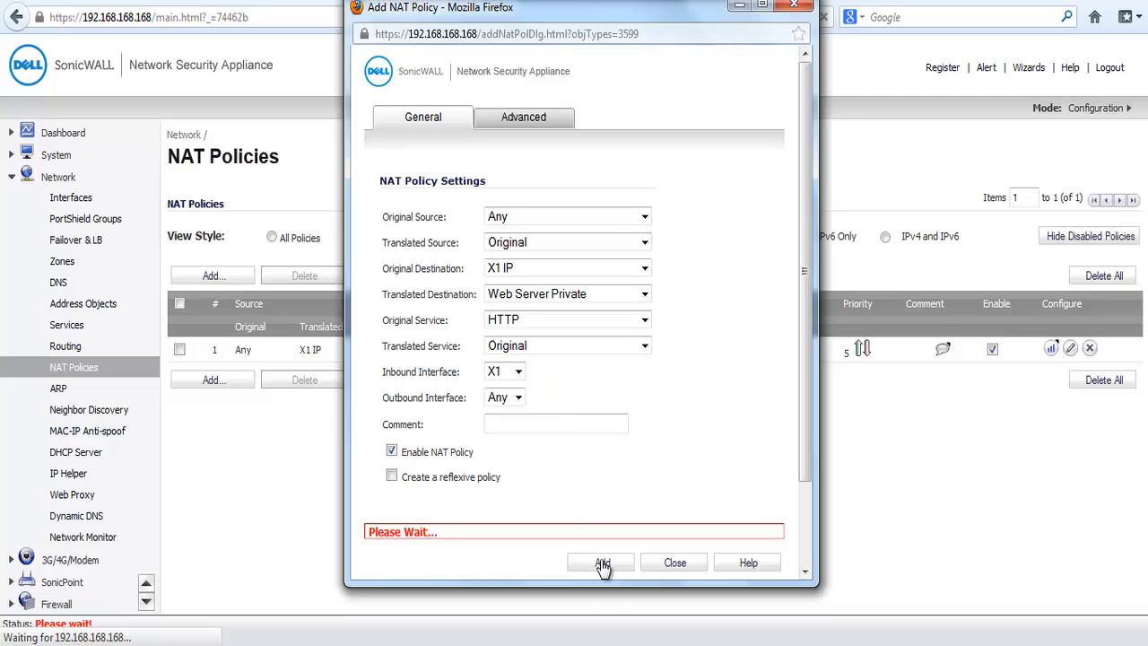
click(675, 563)
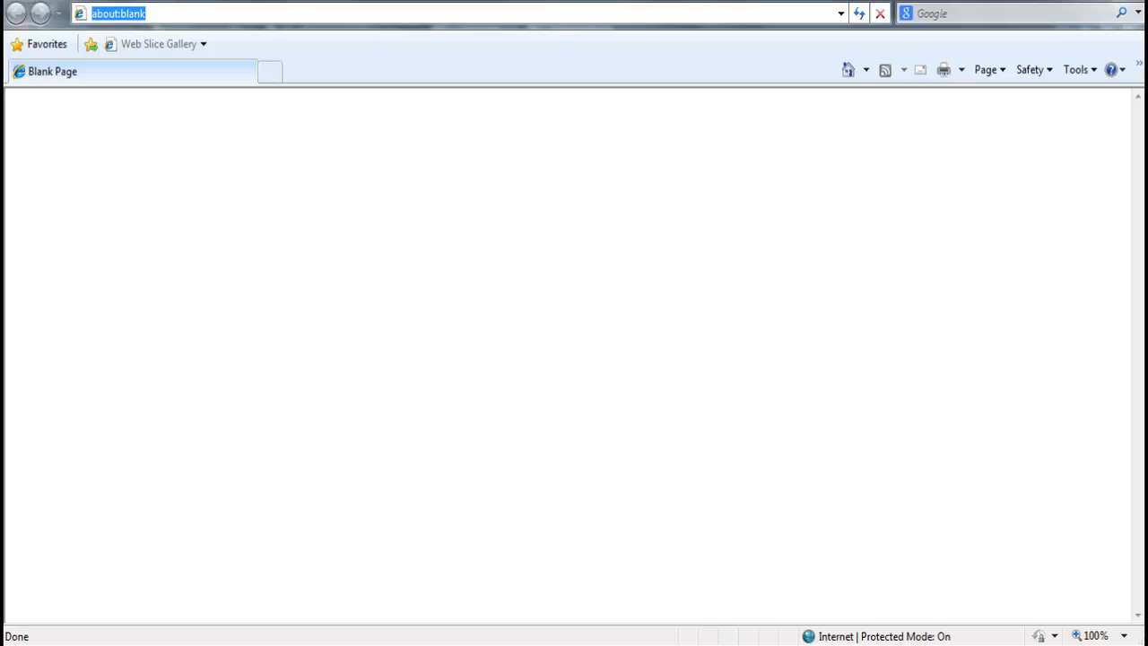
text(http)
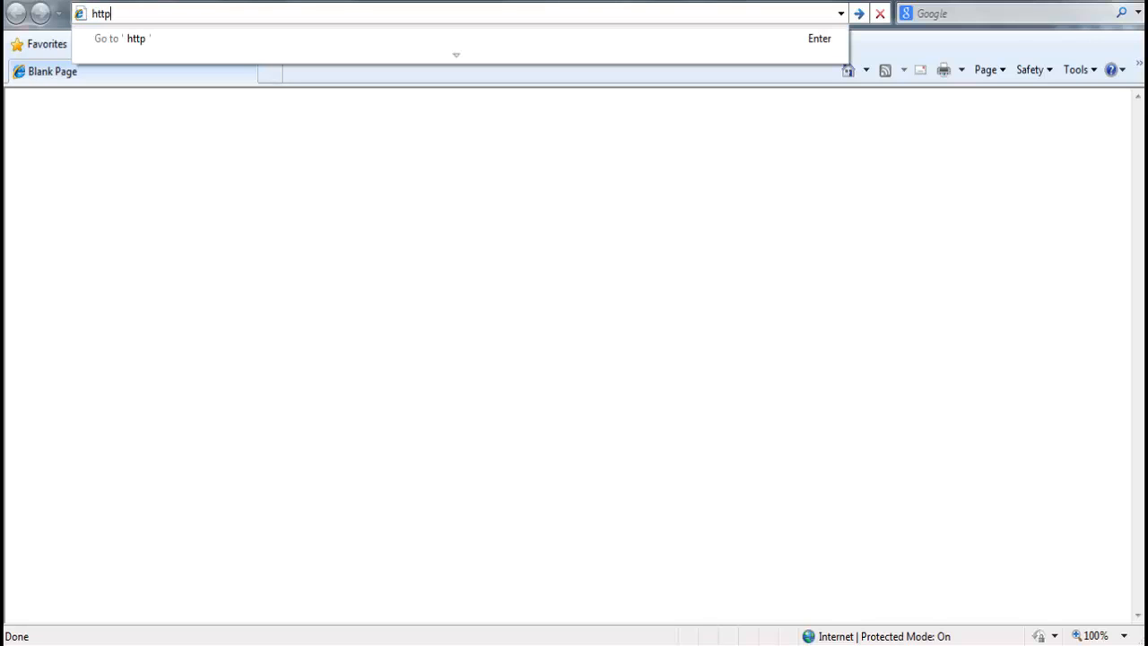
text(://192.168.1)
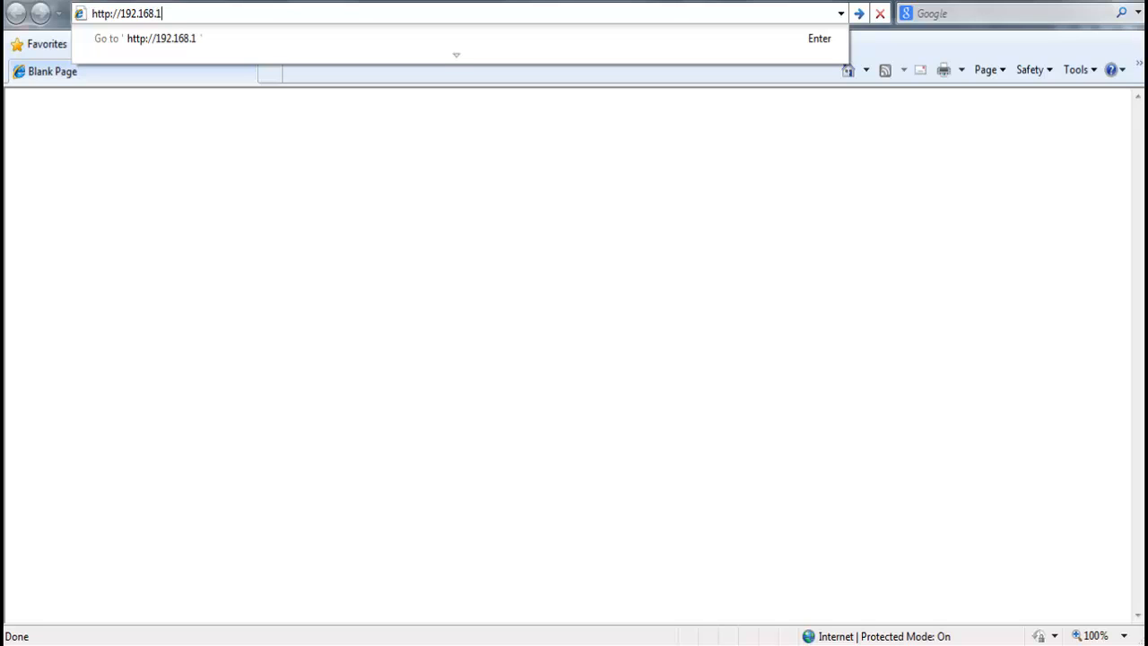
text(70.51)
key(Return)
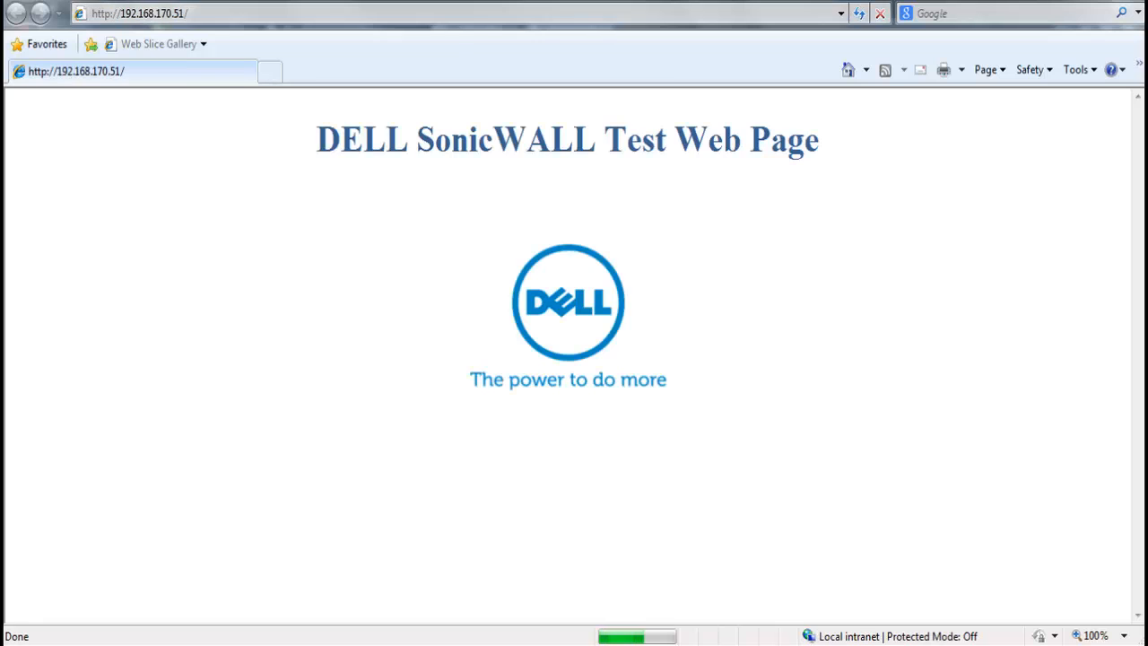